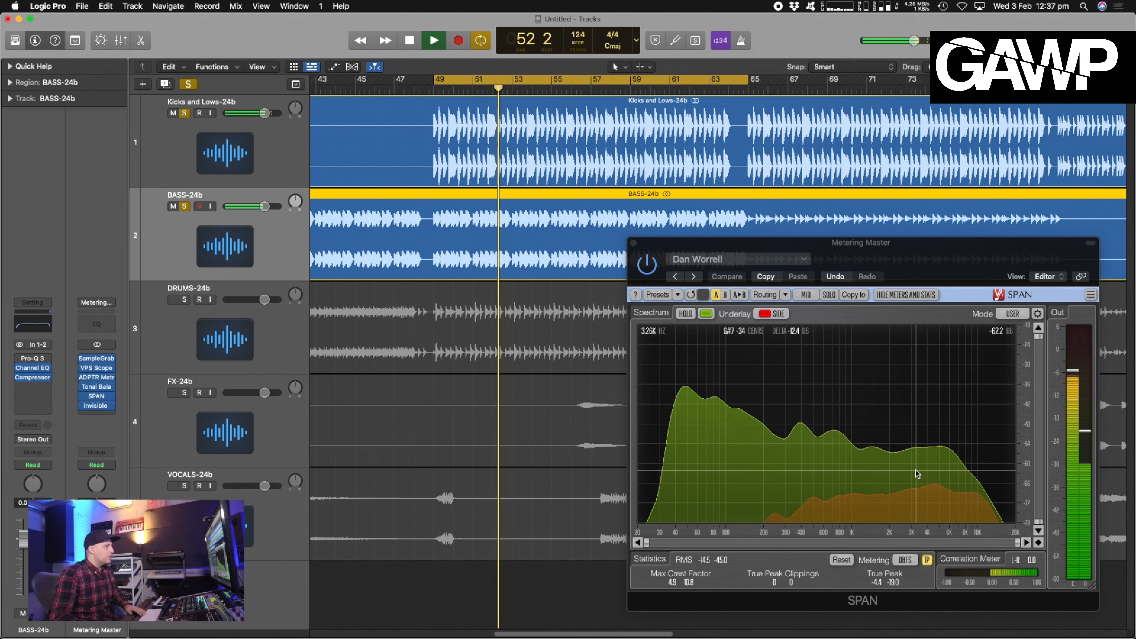
- Take BASS-24b out of solo and play Kicks and Lows-24b alone to check its side signal in SPAN
key("space")
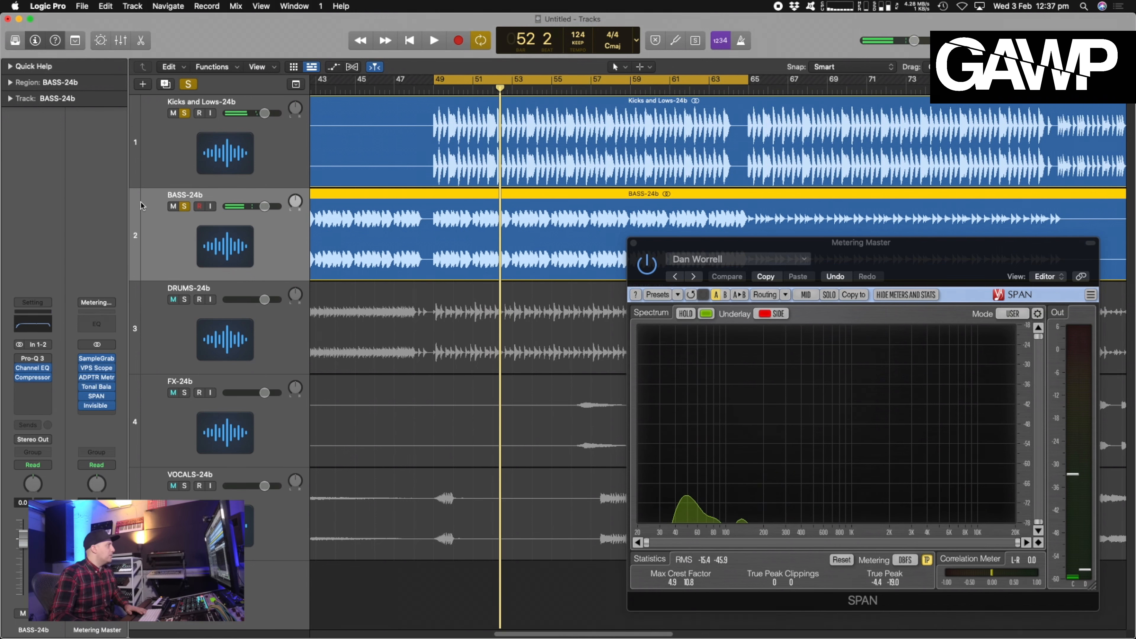
left_click(185, 206)
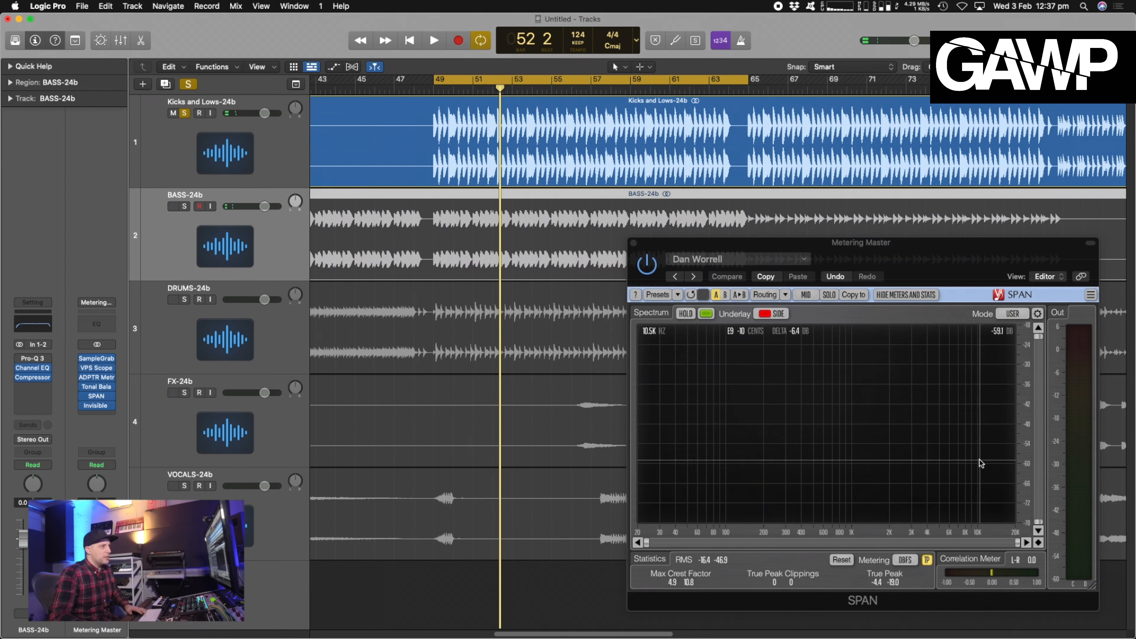
key("space")
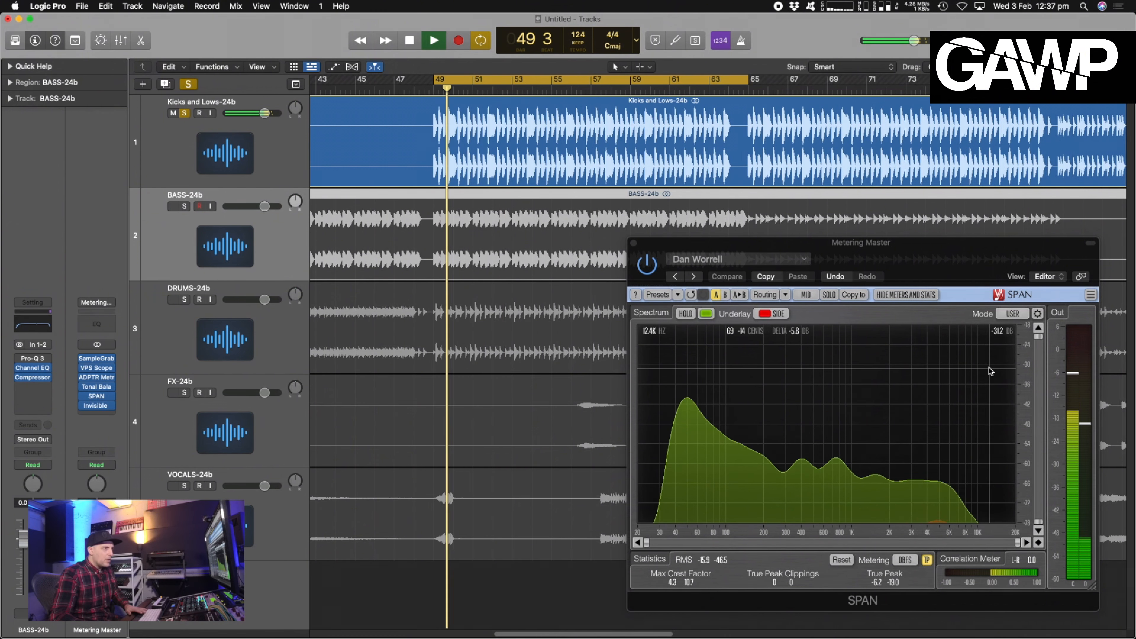
key("space")
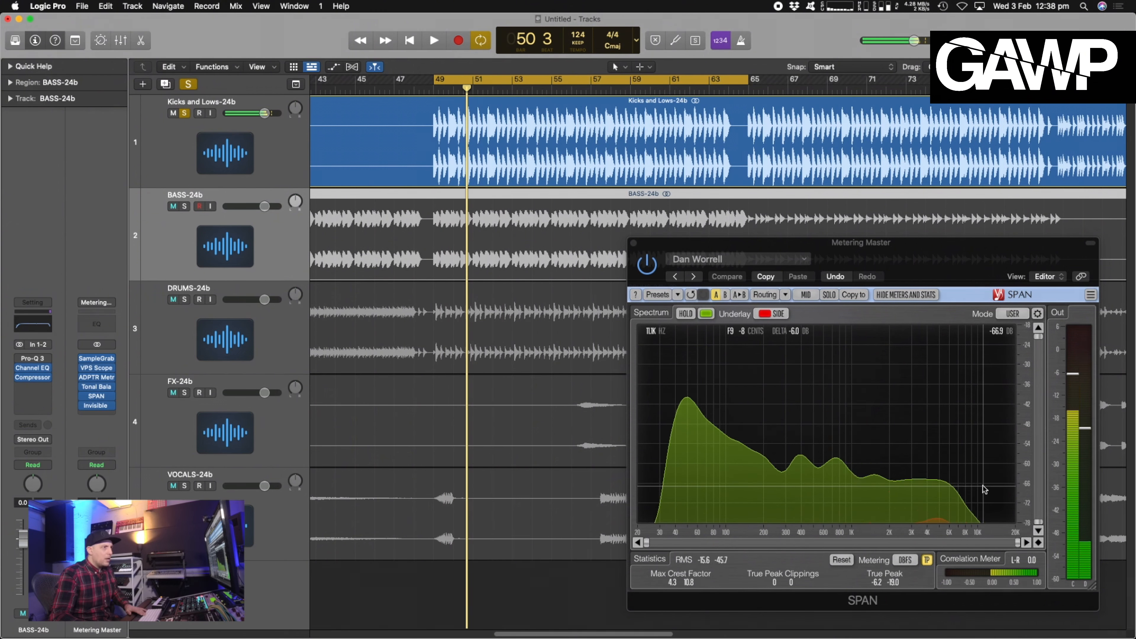
- Add a 48 dB/oct High Cut band at about 5777 Hz in the Pro-Q 3 on Kicks and Lows-24b
left_click(196, 138)
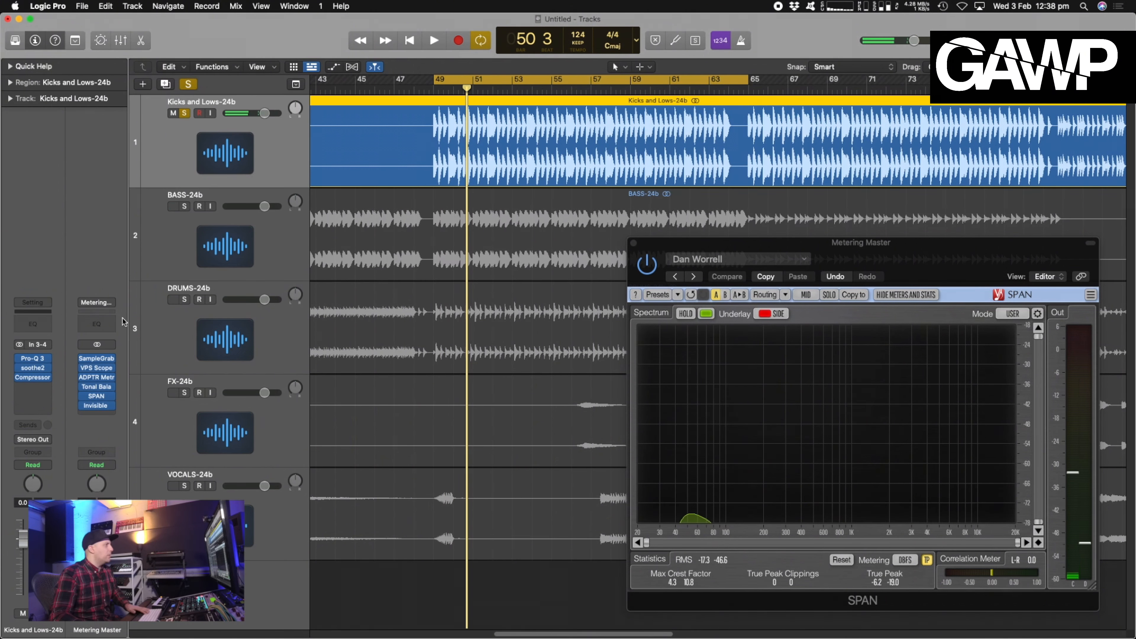
left_click(33, 361)
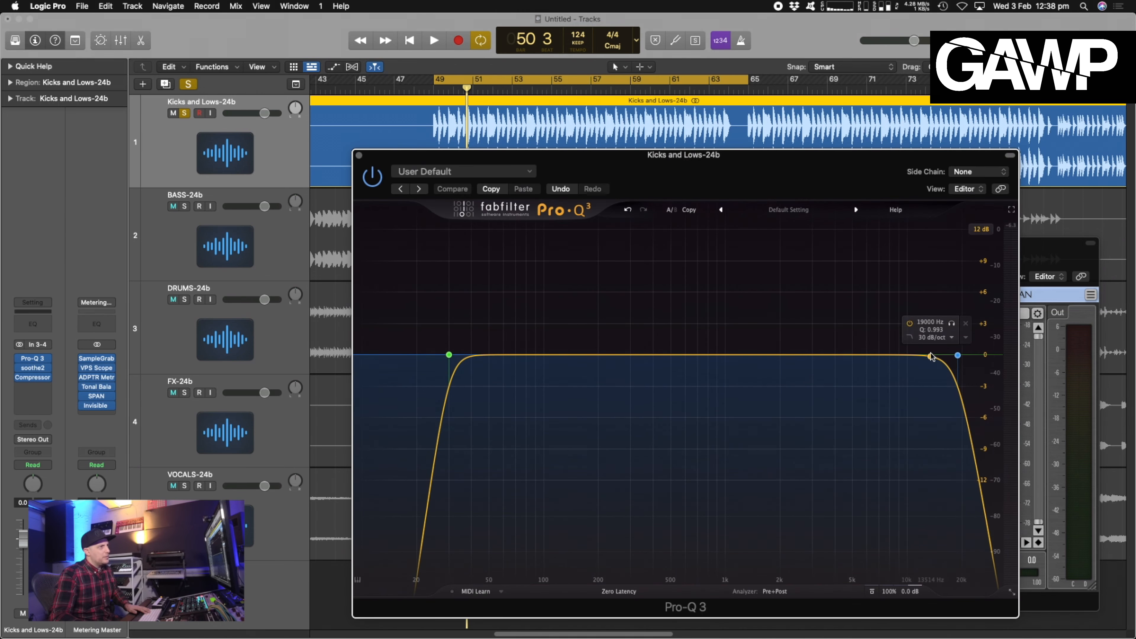
left_click(928, 356)
left_click_drag(929, 355, 863, 357)
left_click(835, 390)
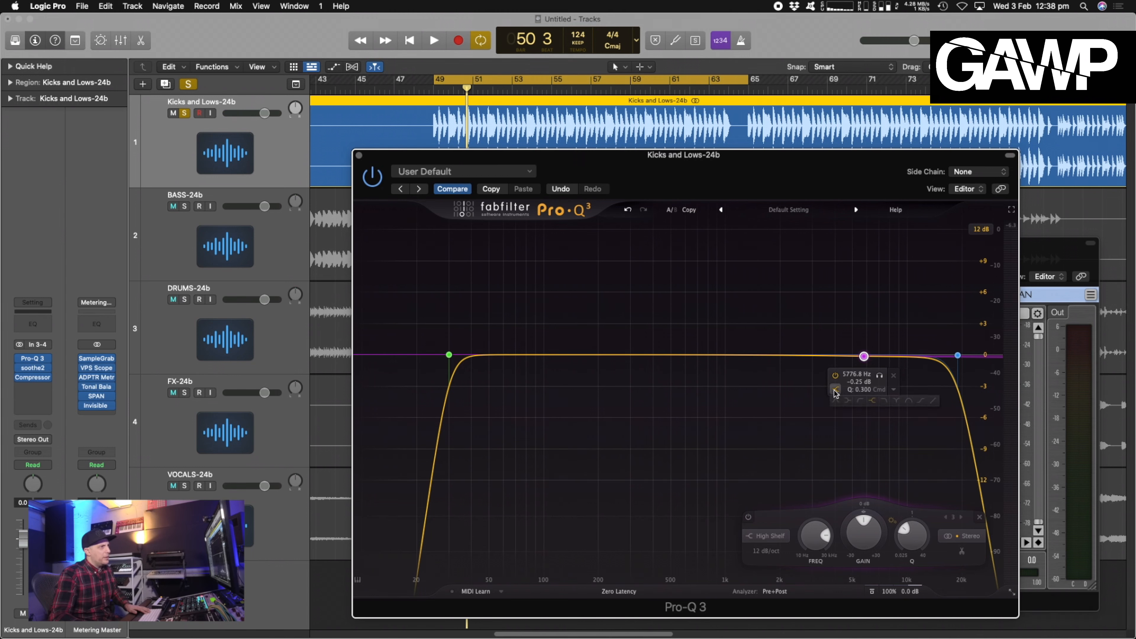
left_click(884, 401)
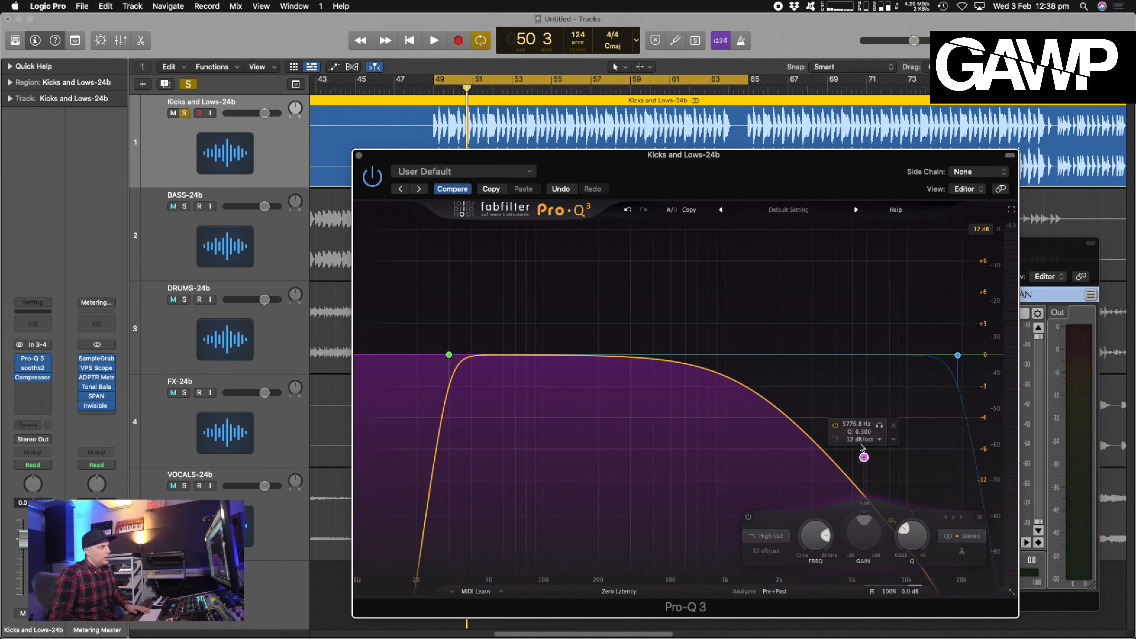
left_click(879, 440)
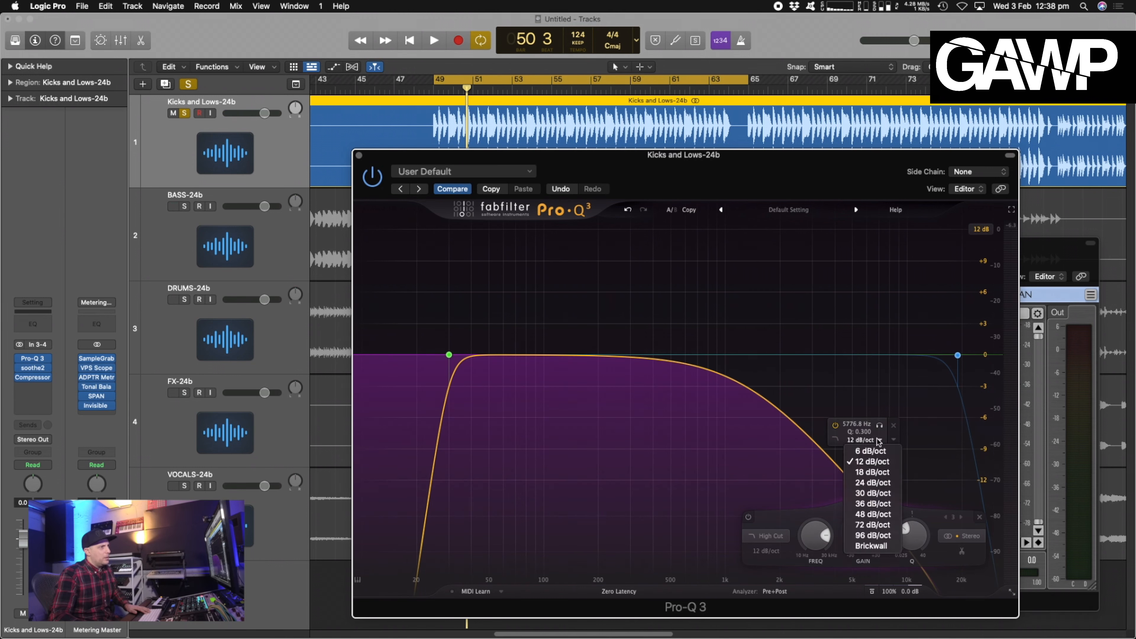
left_click(878, 514)
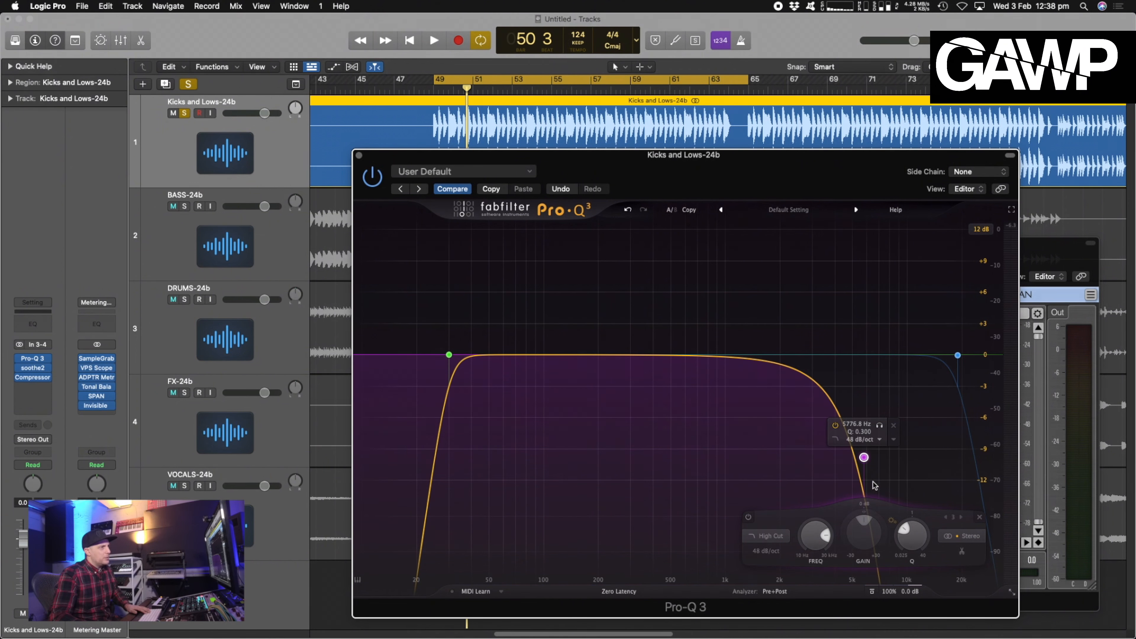
- Set the new high cut's stereo placement to Side and raise its frequency to about 19100 Hz
left_click(894, 440)
mouse_move(975, 484)
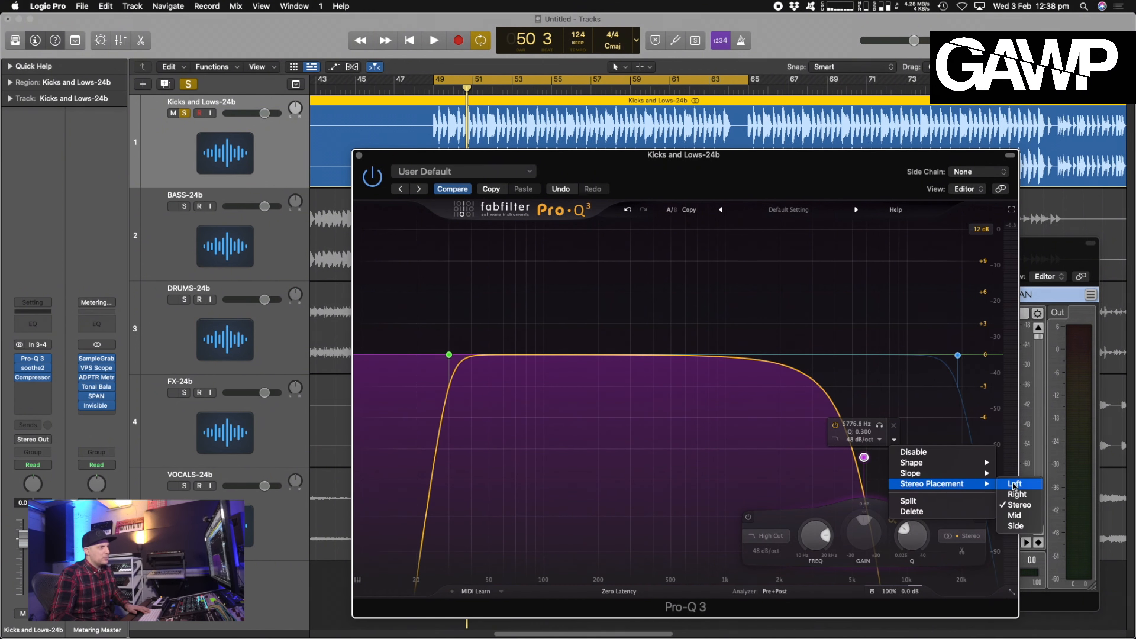
left_click(1018, 526)
left_click_drag(864, 457, 956, 363)
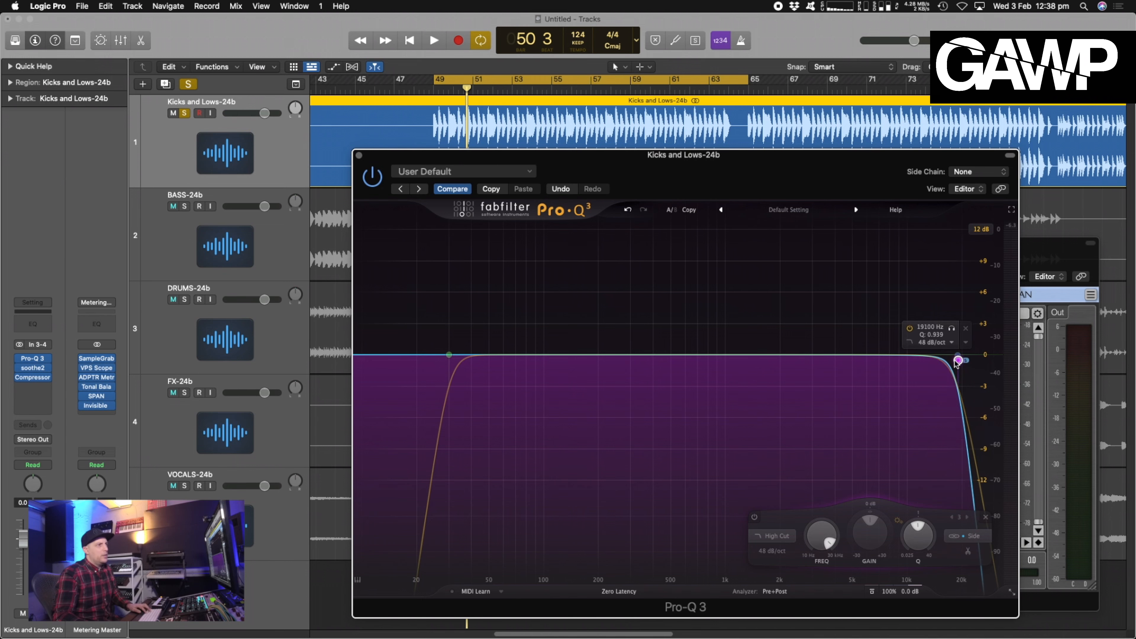
- Arrange the Pro-Q 3 and SPAN windows next to each other, with Pro-Q 3 in front
left_click_drag(865, 173, 604, 113)
left_click_drag(923, 266, 946, 204)
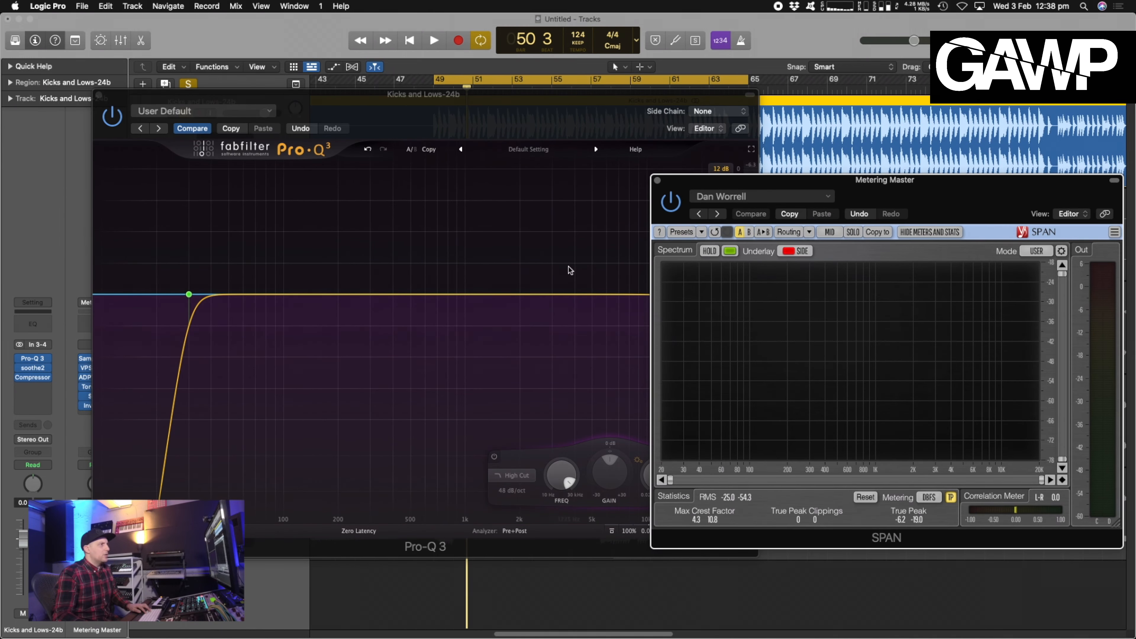
left_click(603, 113)
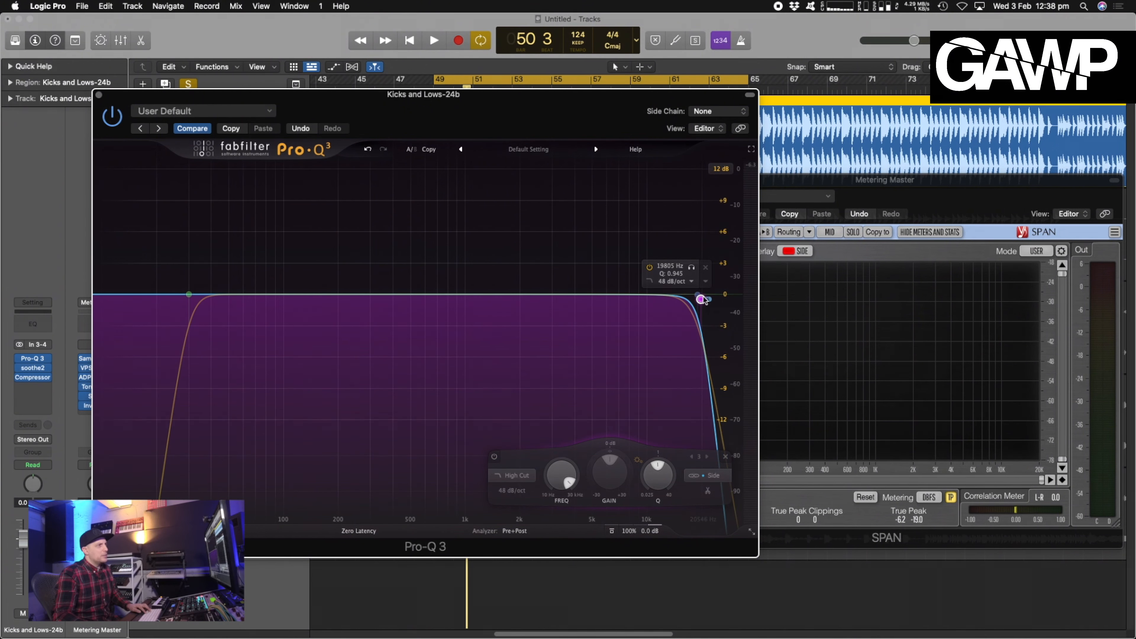
- Lower the side high cut to about 10323 Hz during playback, stop playback and close the EQ
key("space")
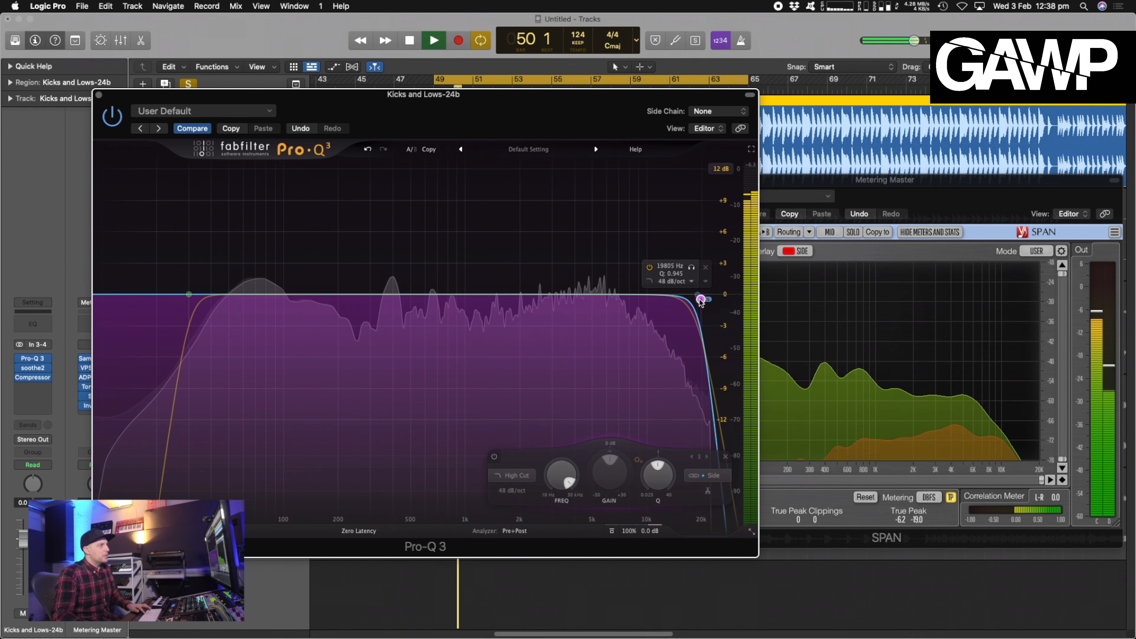
left_click_drag(701, 300, 648, 301)
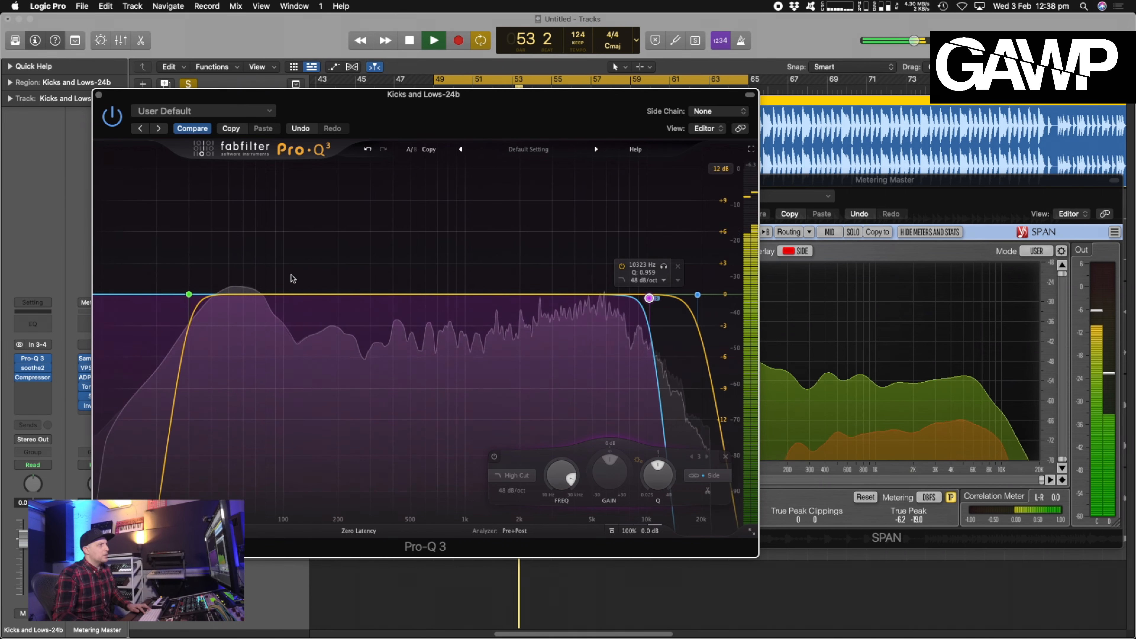
key("space")
left_click(99, 95)
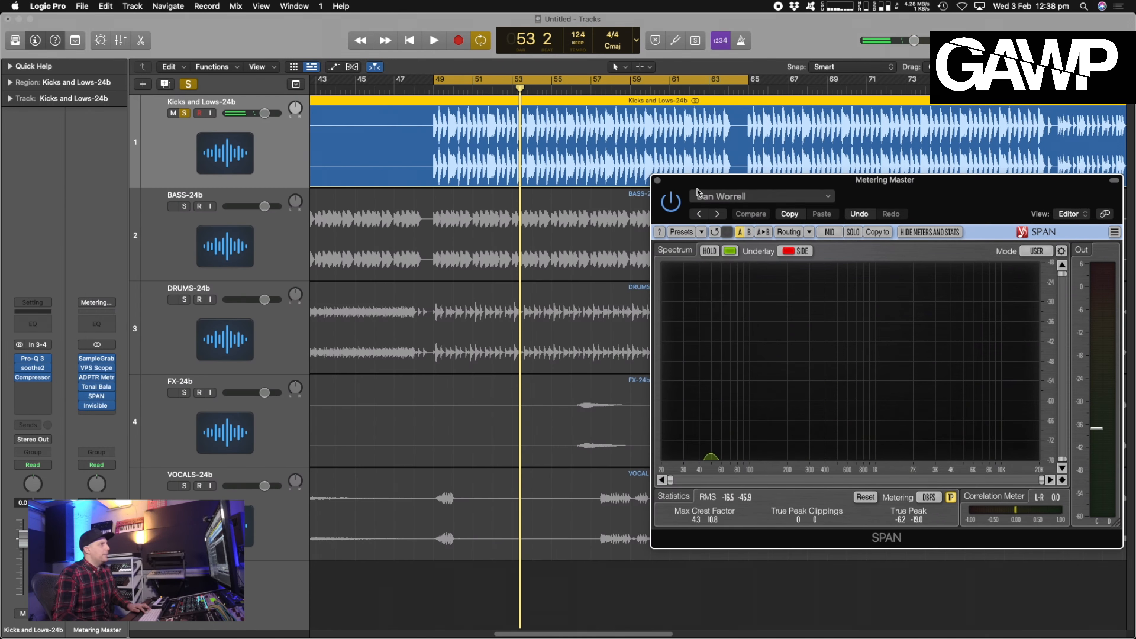
- Move the SPAN analyzer window aside and close it
left_click_drag(702, 186, 676, 206)
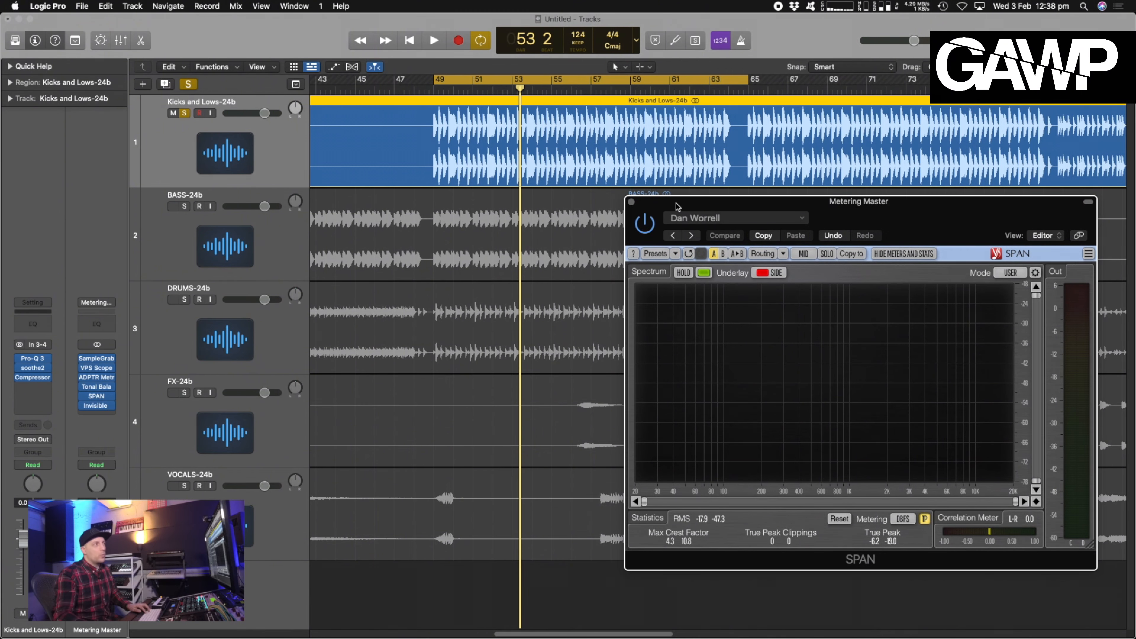
left_click_drag(677, 206, 677, 202)
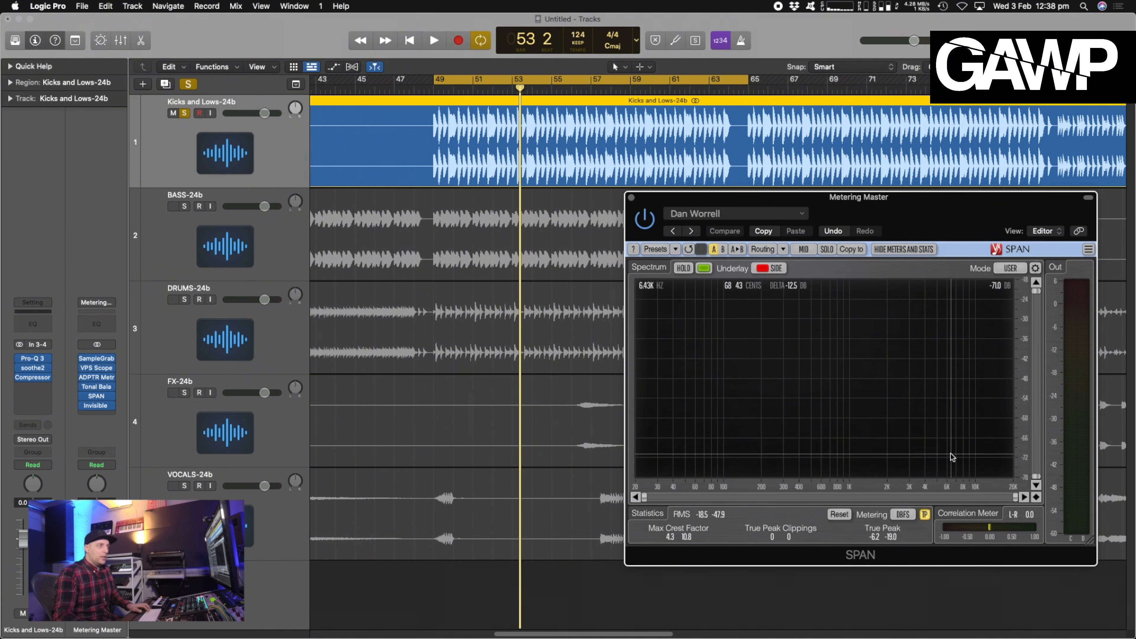
left_click_drag(688, 201, 692, 215)
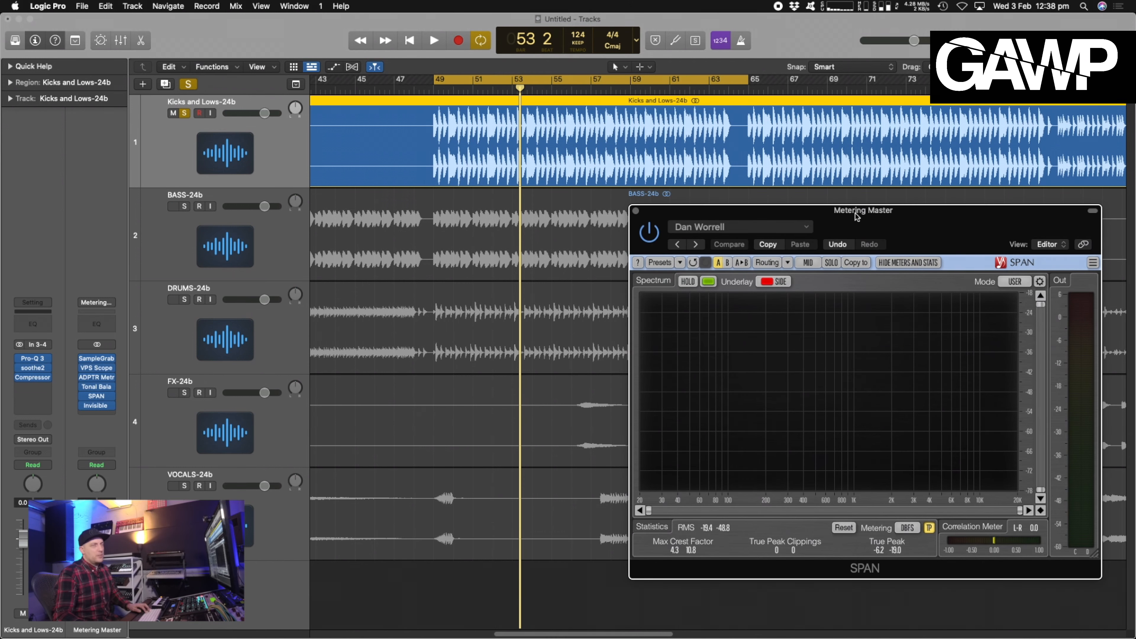
left_click_drag(856, 216, 856, 218)
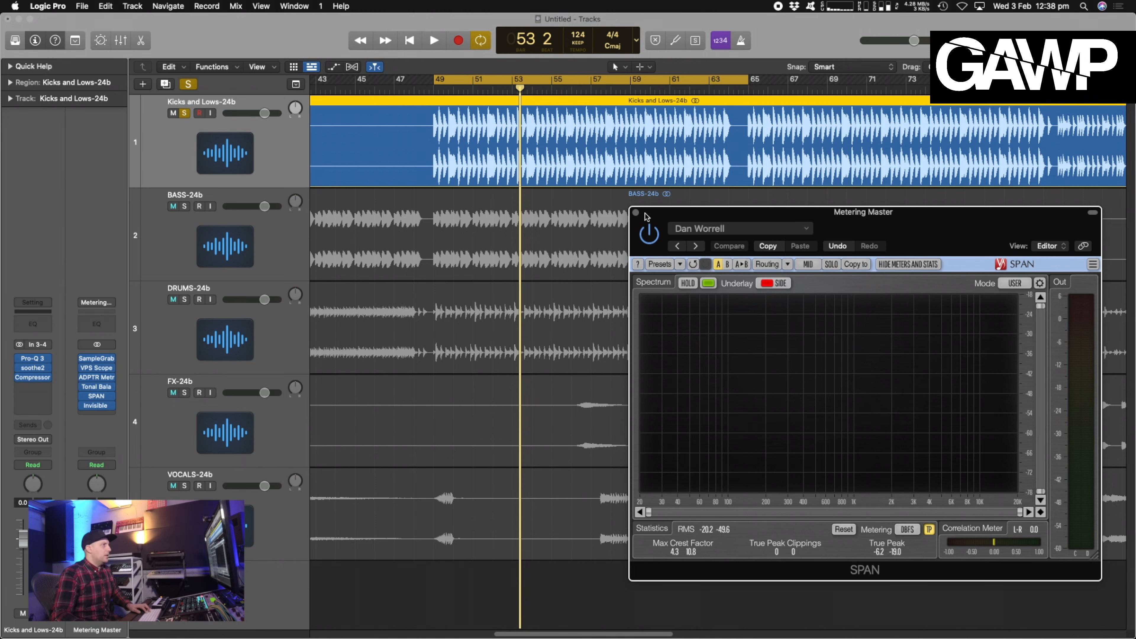
left_click(635, 212)
- Insert the stereo UAD Little Labs VOG after the Compressor on BASS-24b and move its window over the arrangement
scroll(582, 370, "down", 3)
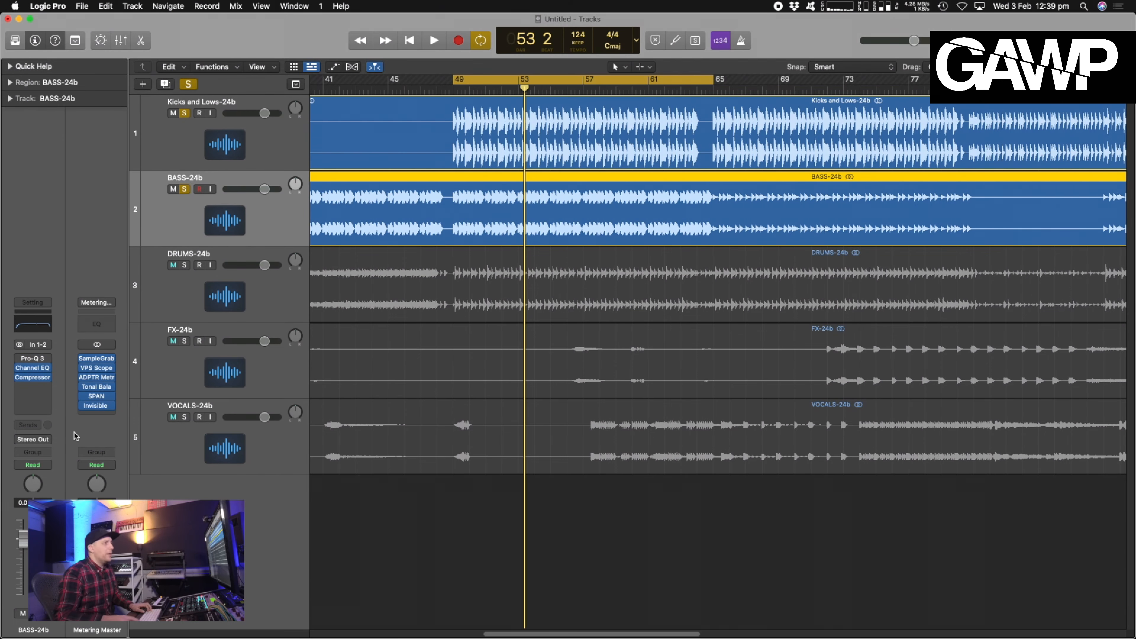
mouse_move(83, 389)
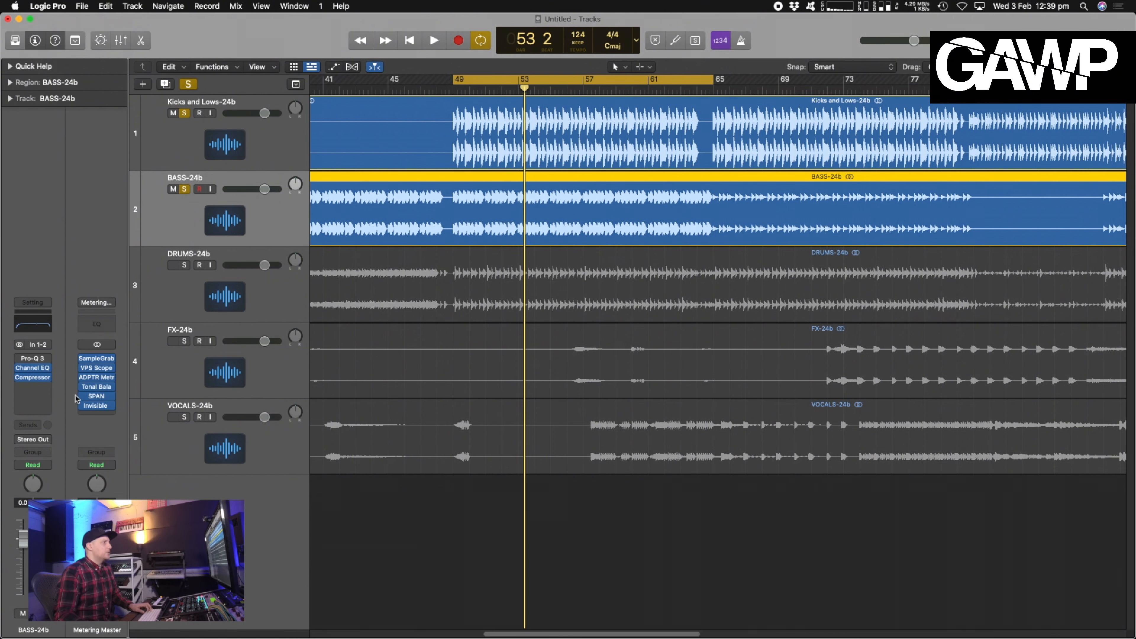
left_click(47, 389)
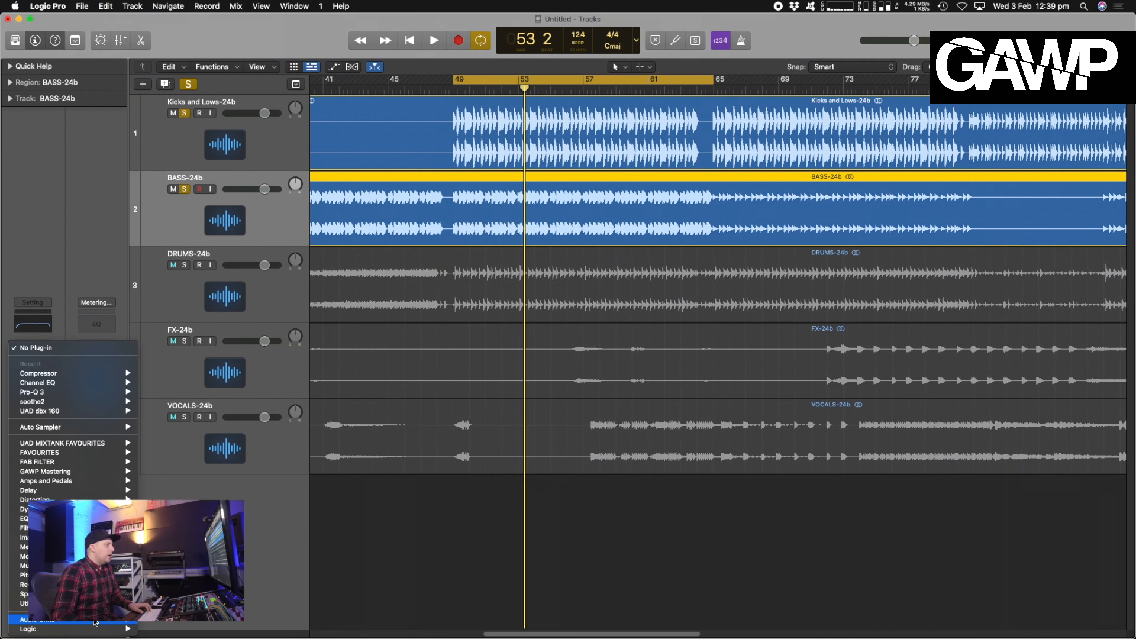
mouse_move(80, 620)
mouse_move(179, 610)
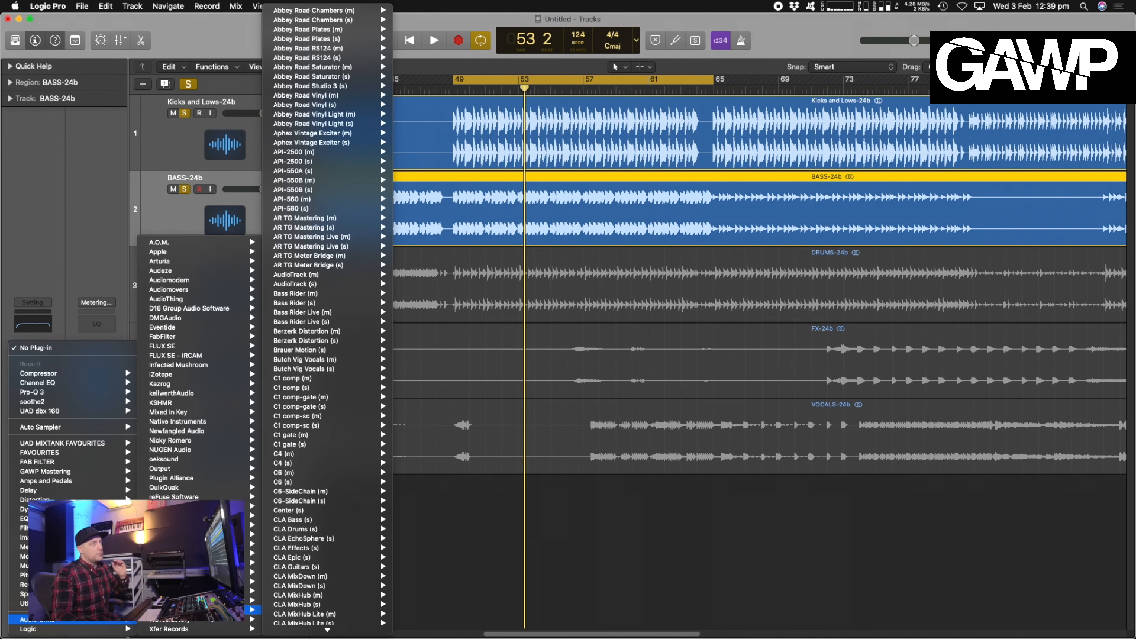
mouse_move(210, 619)
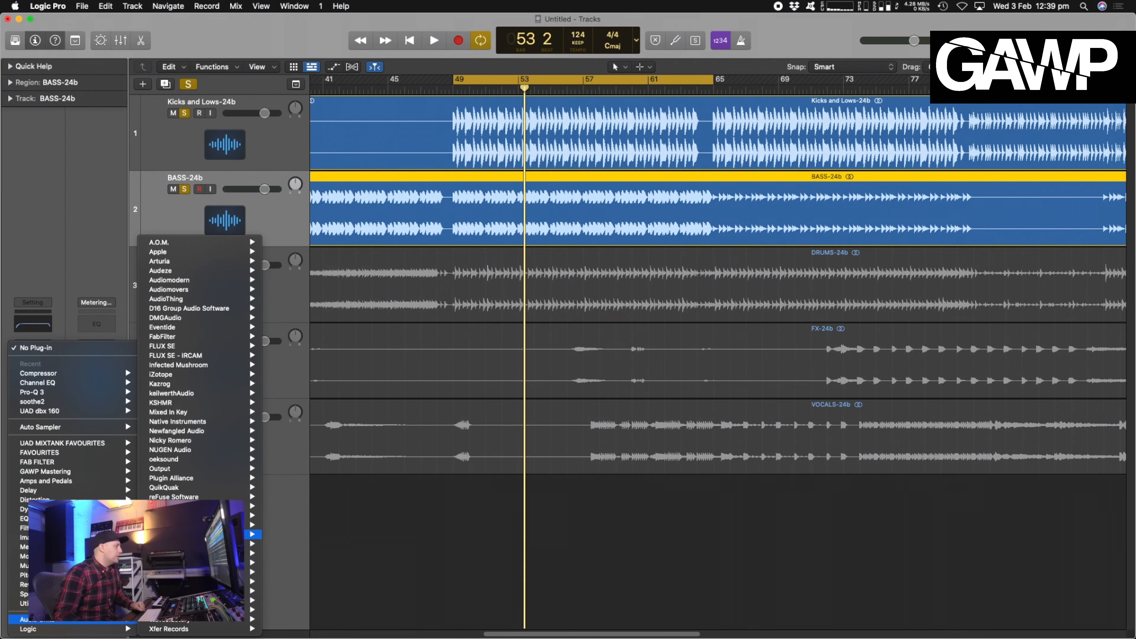
mouse_move(210, 571)
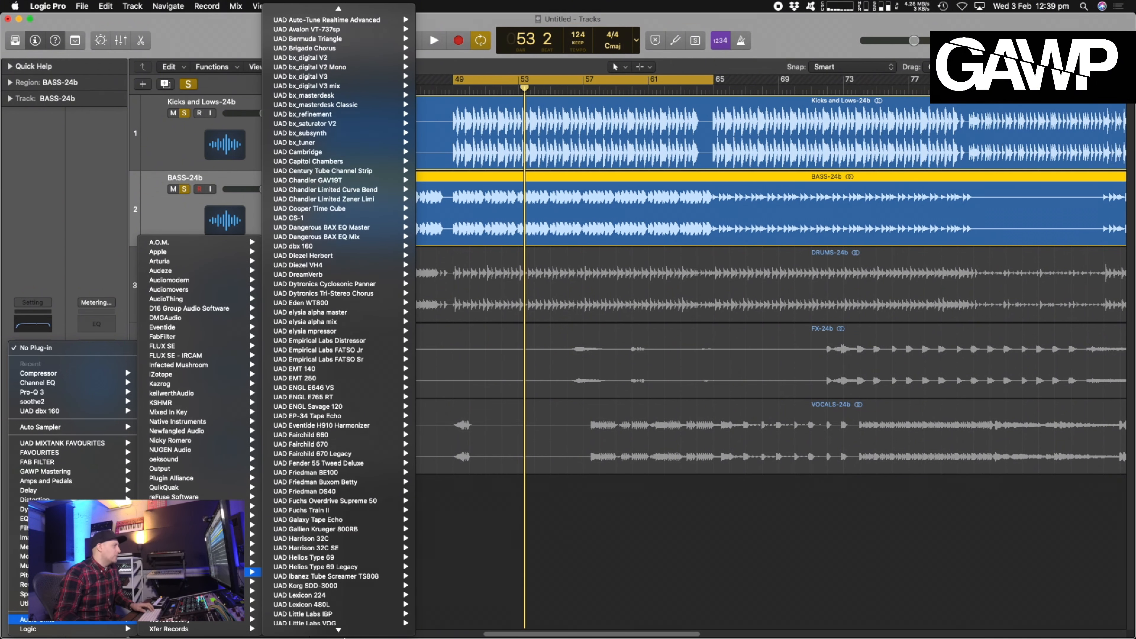
scroll(366, 377, "down", 6)
mouse_move(366, 377)
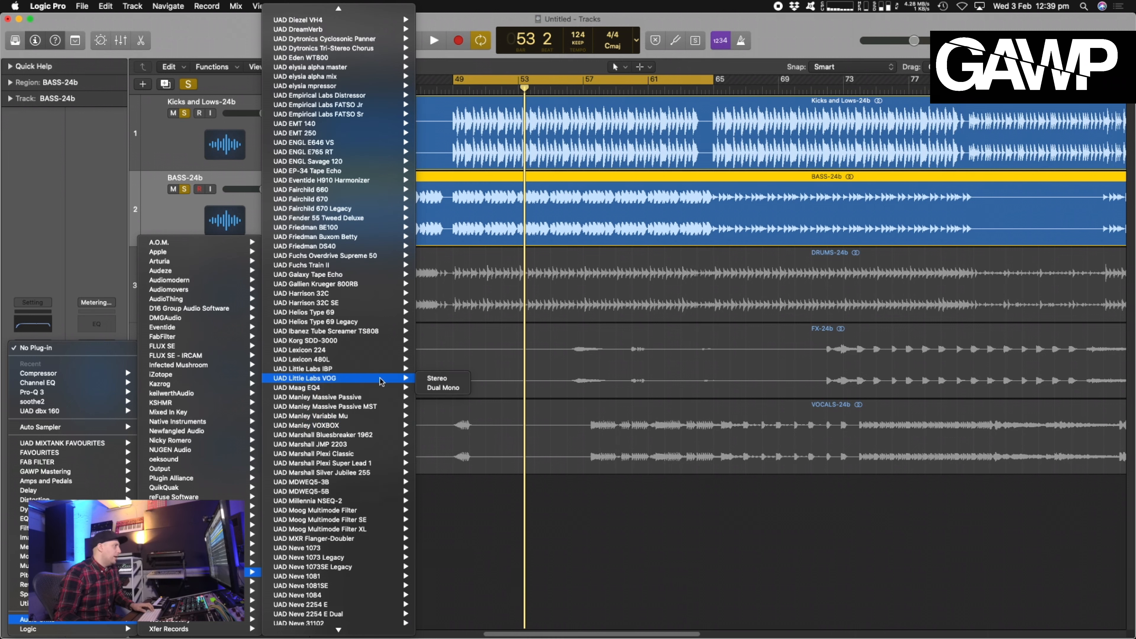
left_click(450, 379)
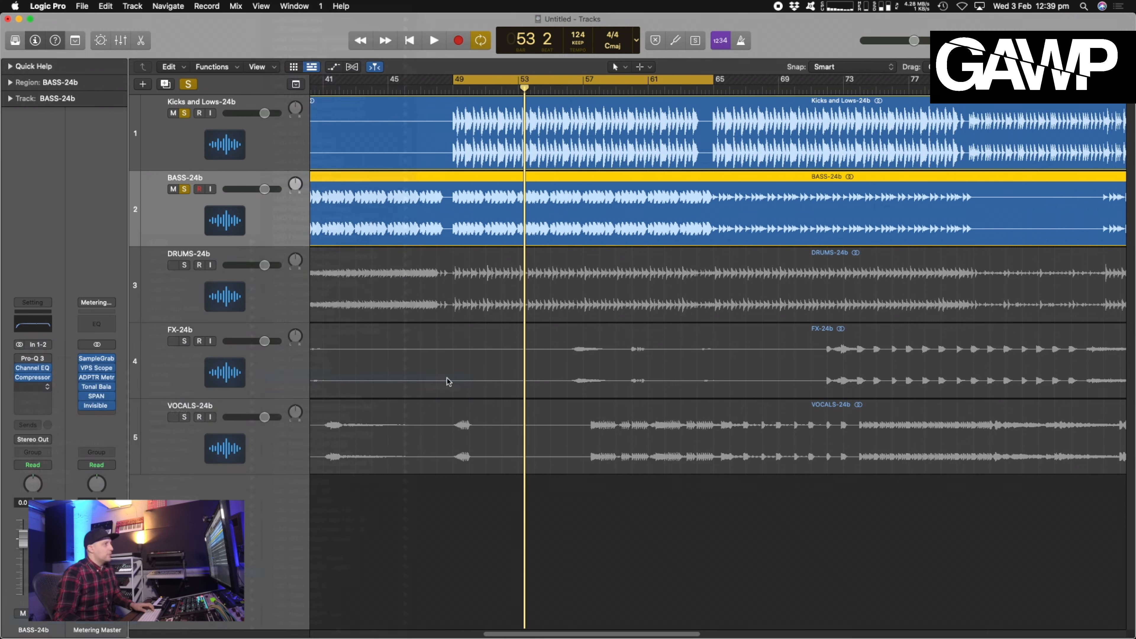
left_click_drag(411, 160, 732, 201)
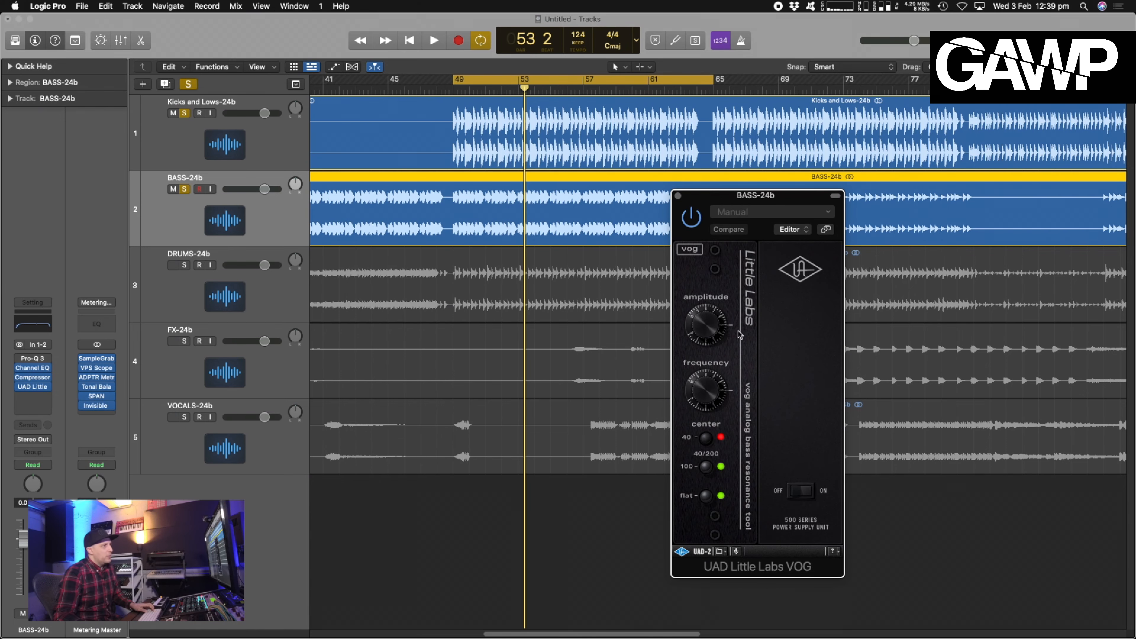
- Unsolo the Kicks and Lows-24b track, adjust the VOG amplitude and audition the bass alone
left_click(186, 114)
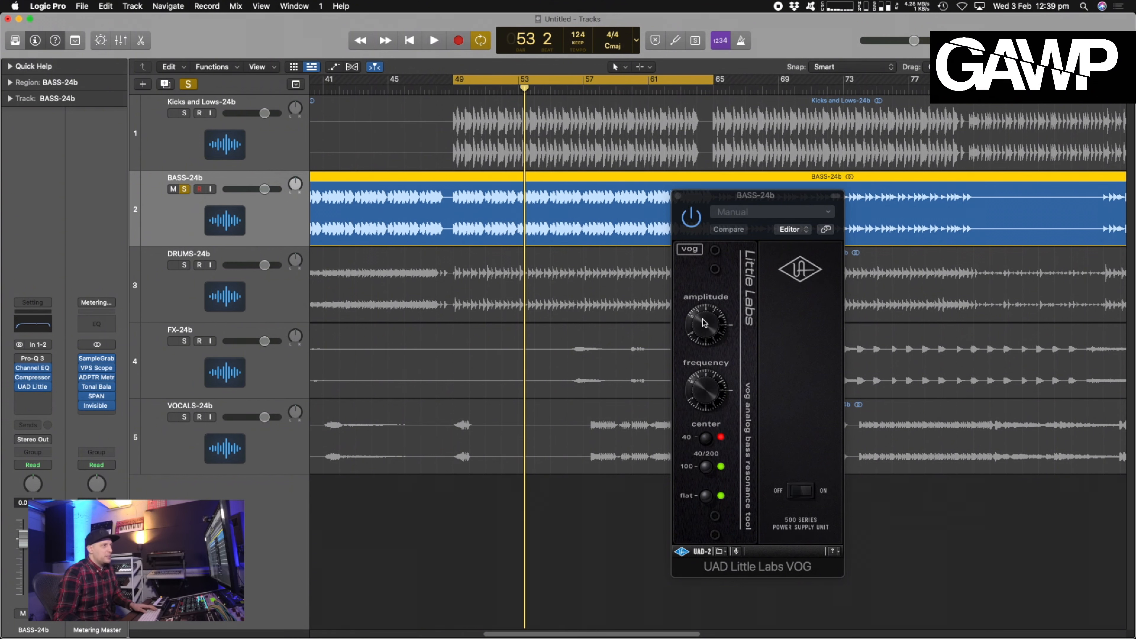
left_click_drag(704, 323, 704, 351)
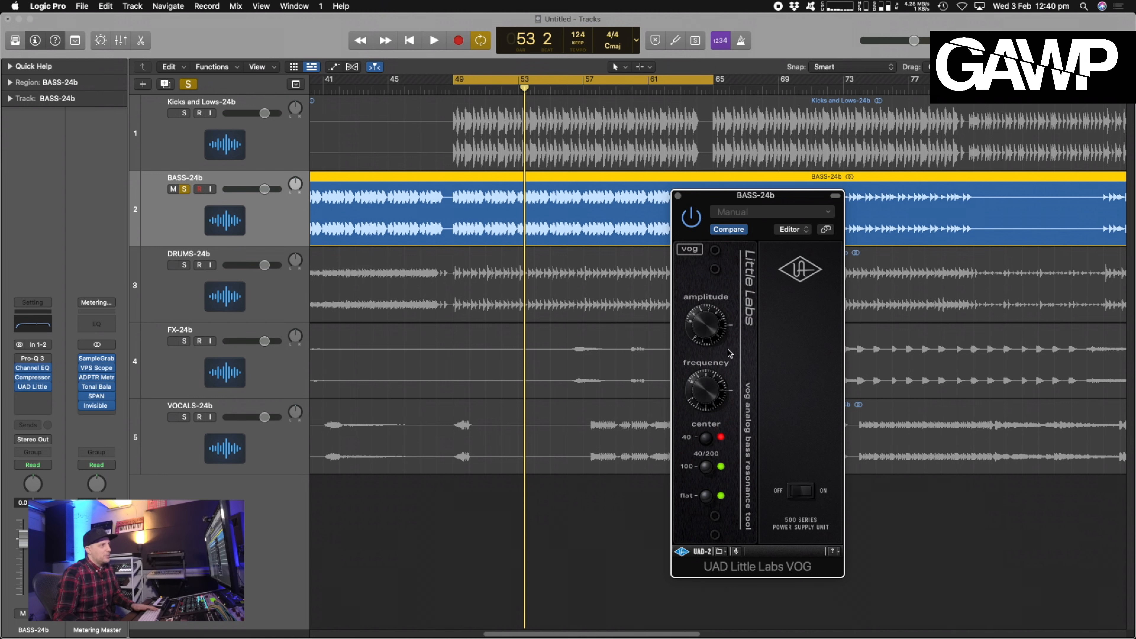
key("space")
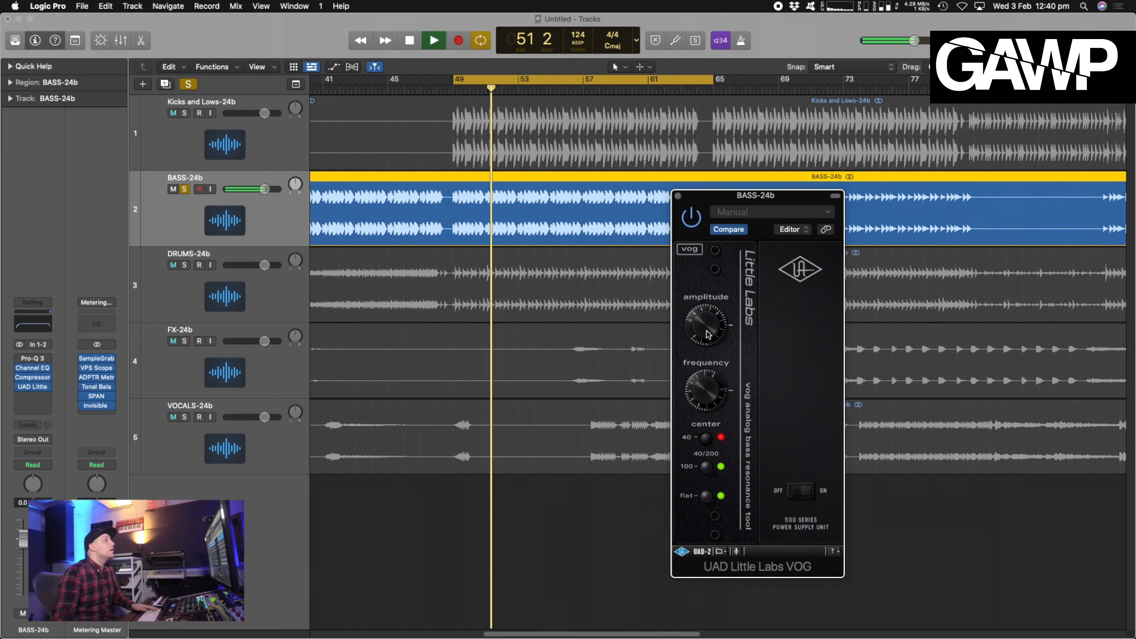
key("space")
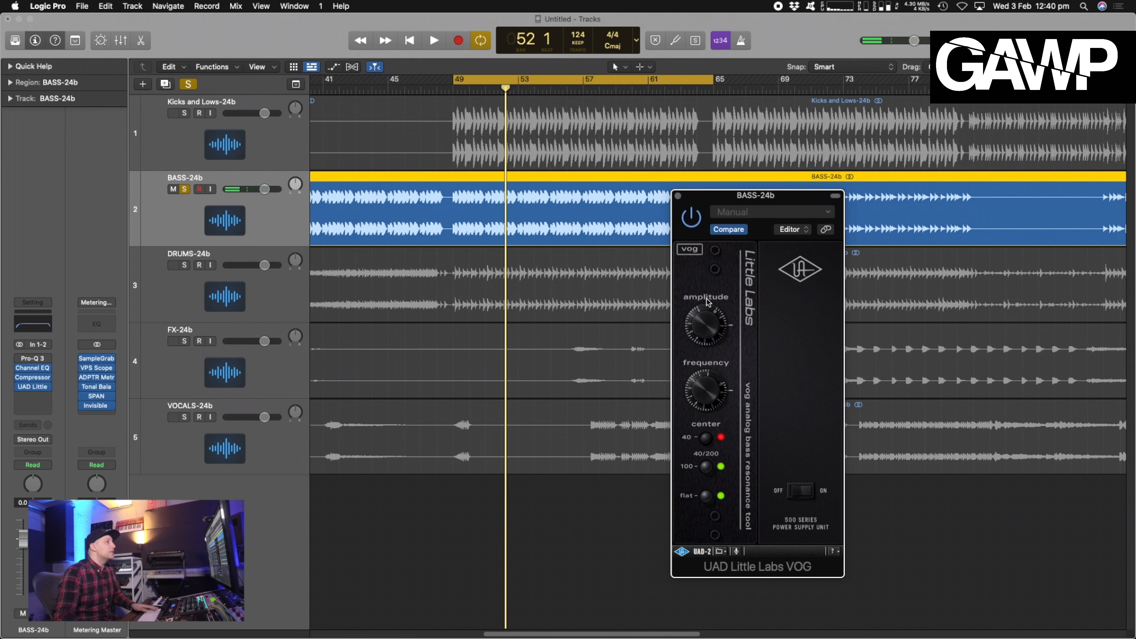
- Compare the soloed bass with the VOG power off and on during playback, leaving it on
key("space")
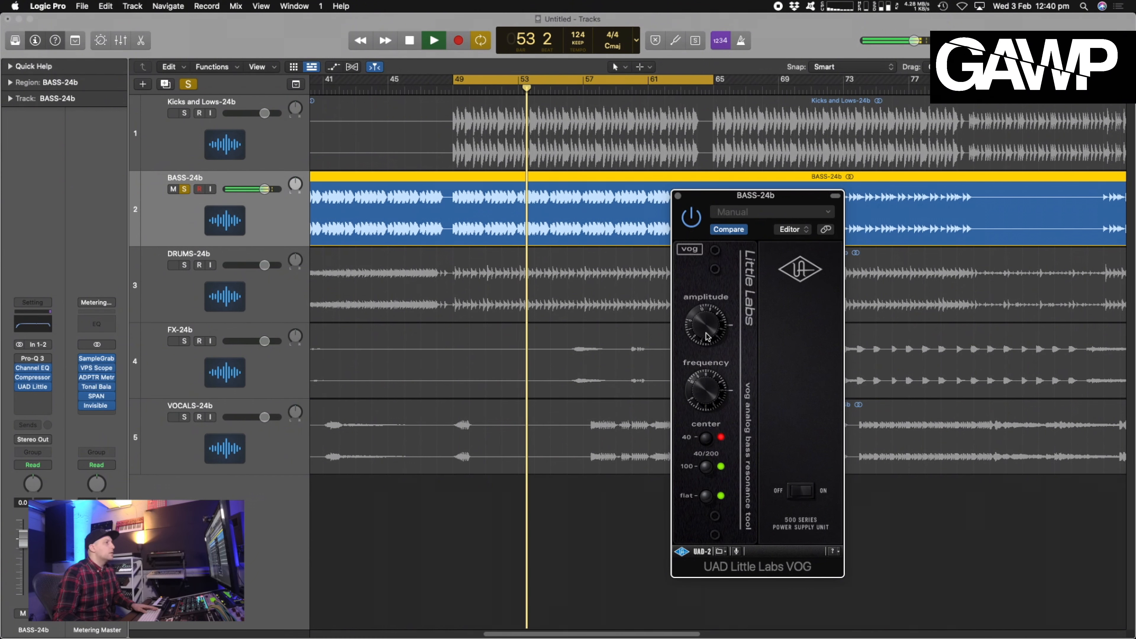
key("space")
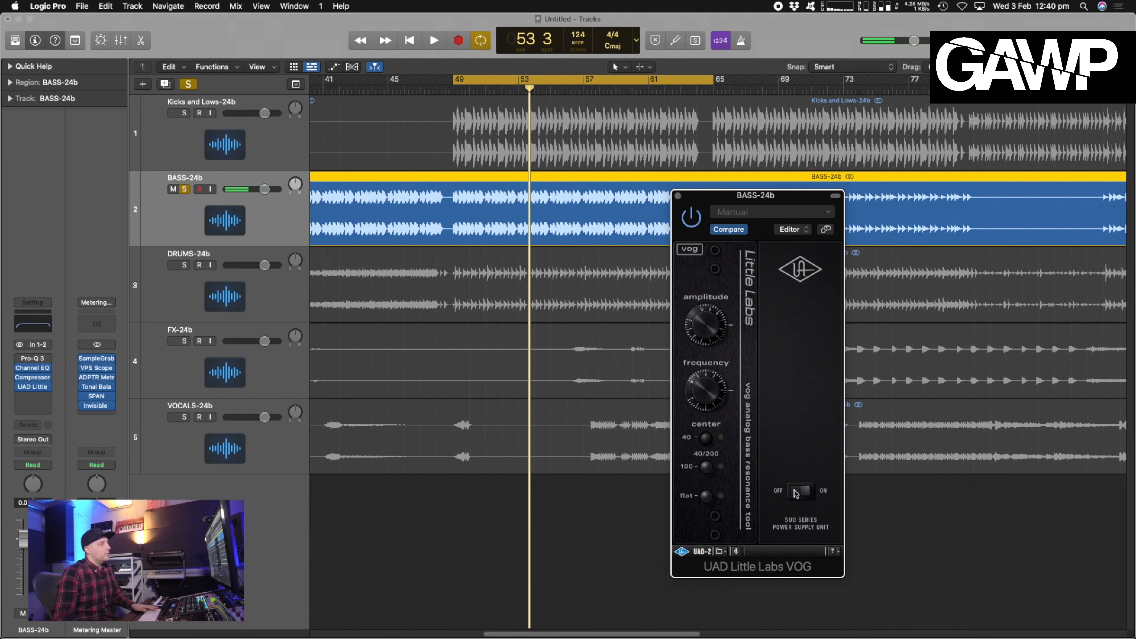
key("space")
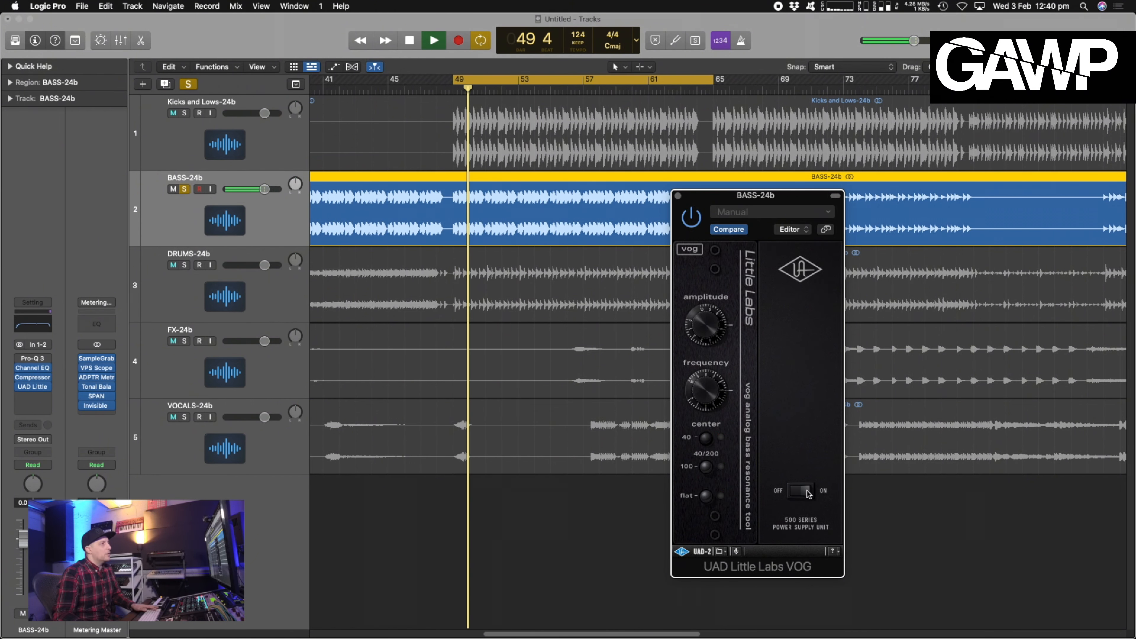
left_click(808, 494)
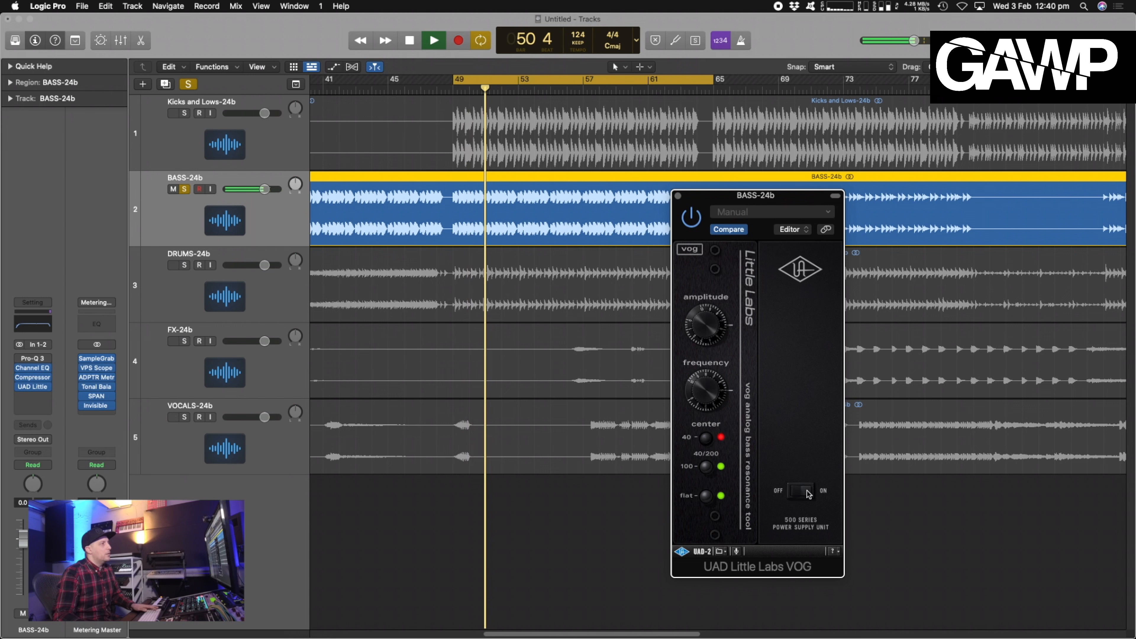
key("space")
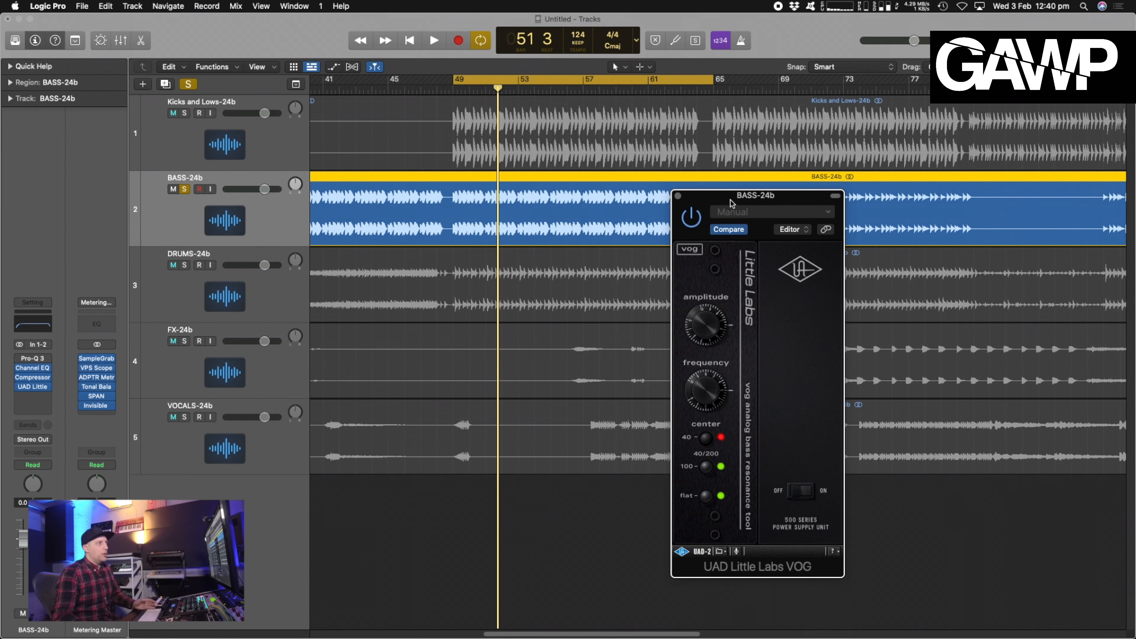
- Shift the VOG window slightly and insert FabFilter Pro-MB after UAD Little Labs VOG on BASS-24b
left_click_drag(732, 203, 729, 193)
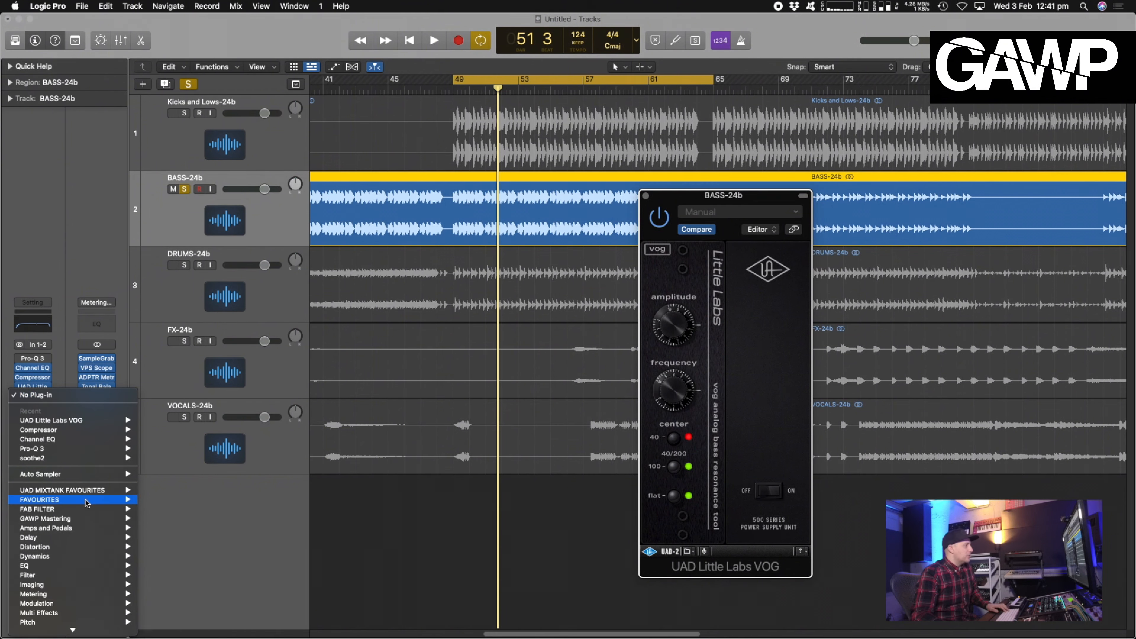
mouse_move(83, 513)
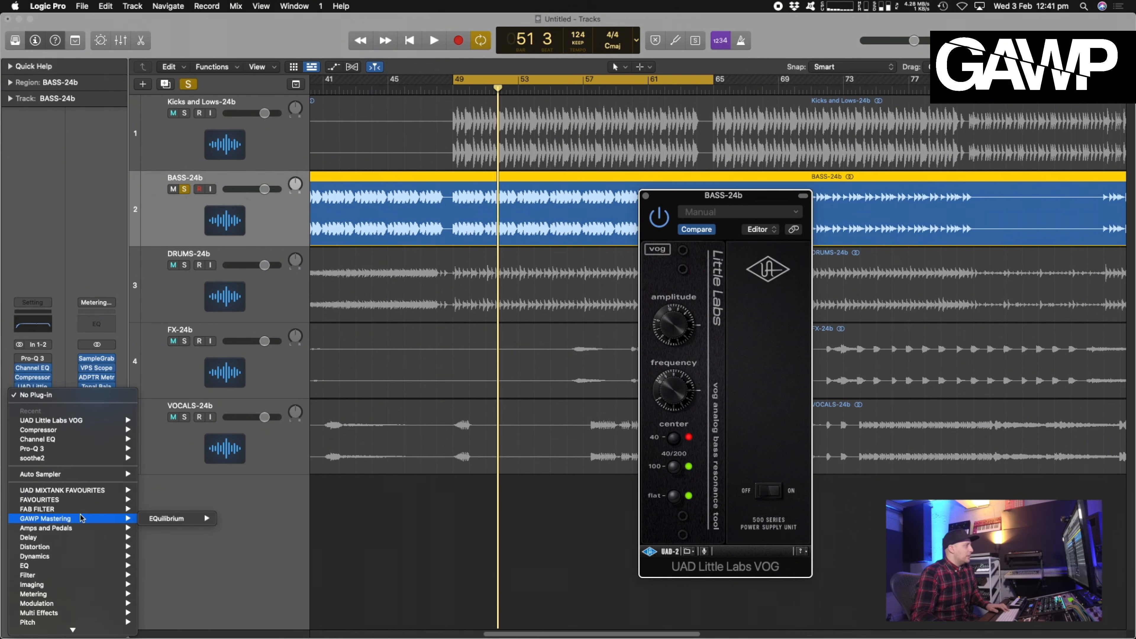
mouse_move(175, 512)
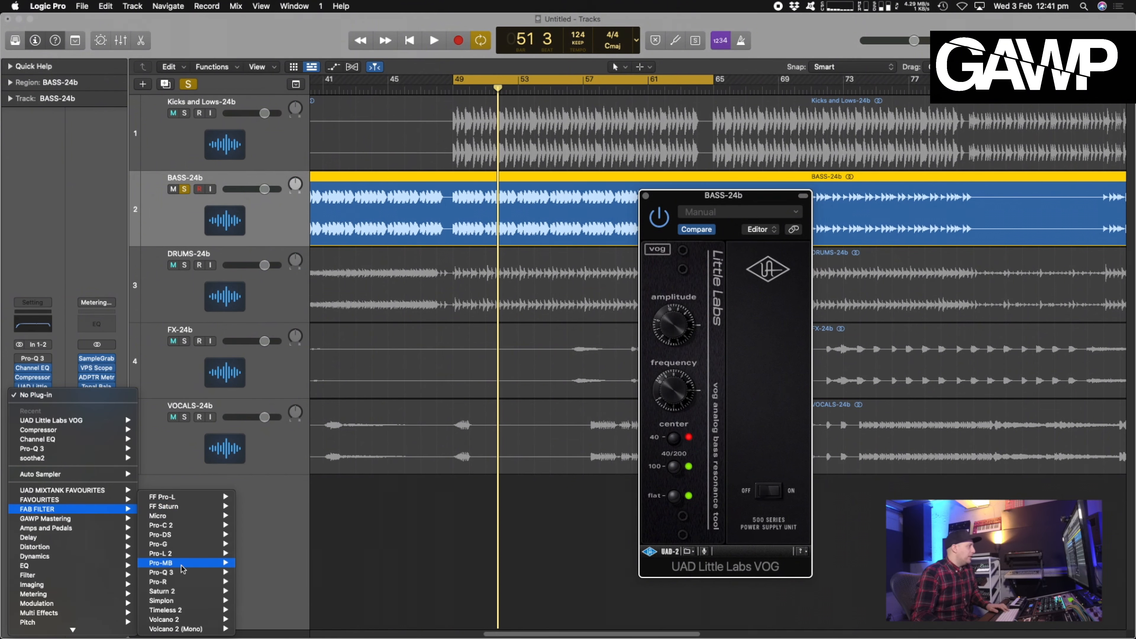
mouse_move(179, 562)
left_click(257, 566)
- Arrange the Pro-MB and VOG windows side by side over the arrangement
left_click_drag(719, 164, 498, 168)
left_click_drag(964, 175, 914, 162)
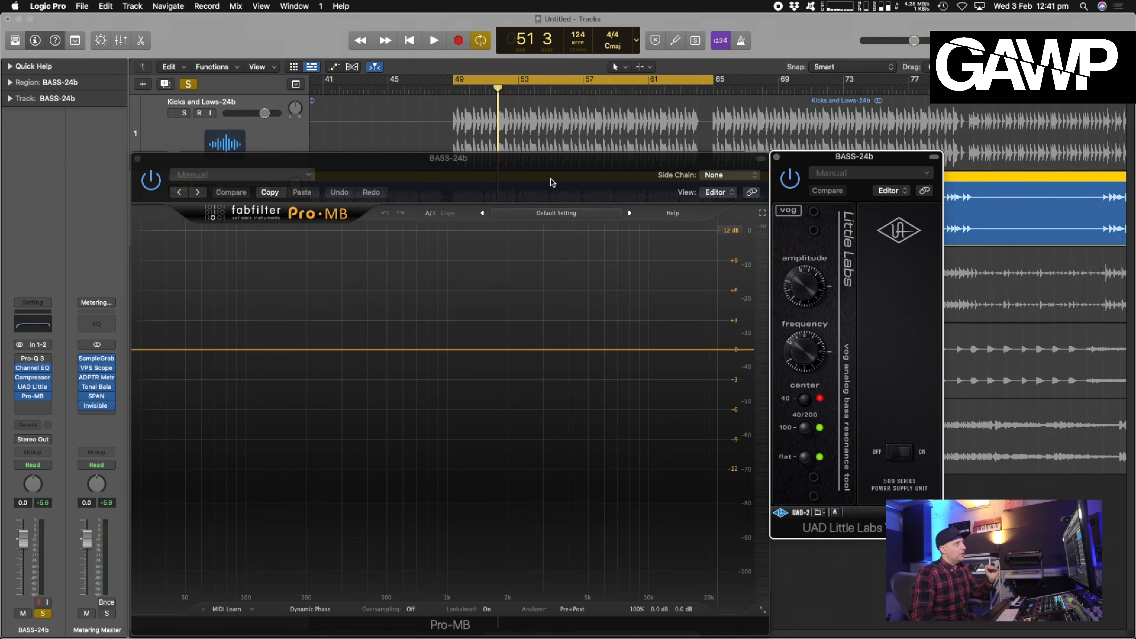
left_click_drag(550, 179, 541, 150)
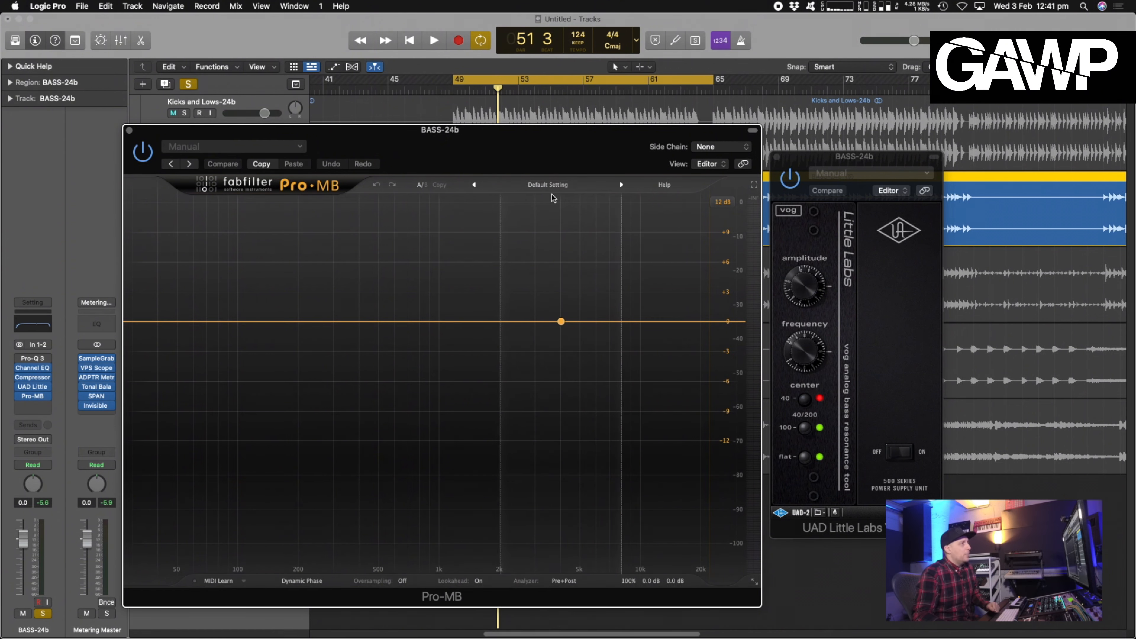
- Load the Mastering preset Tighter Lows - Zwd in Pro-MB
left_click(550, 184)
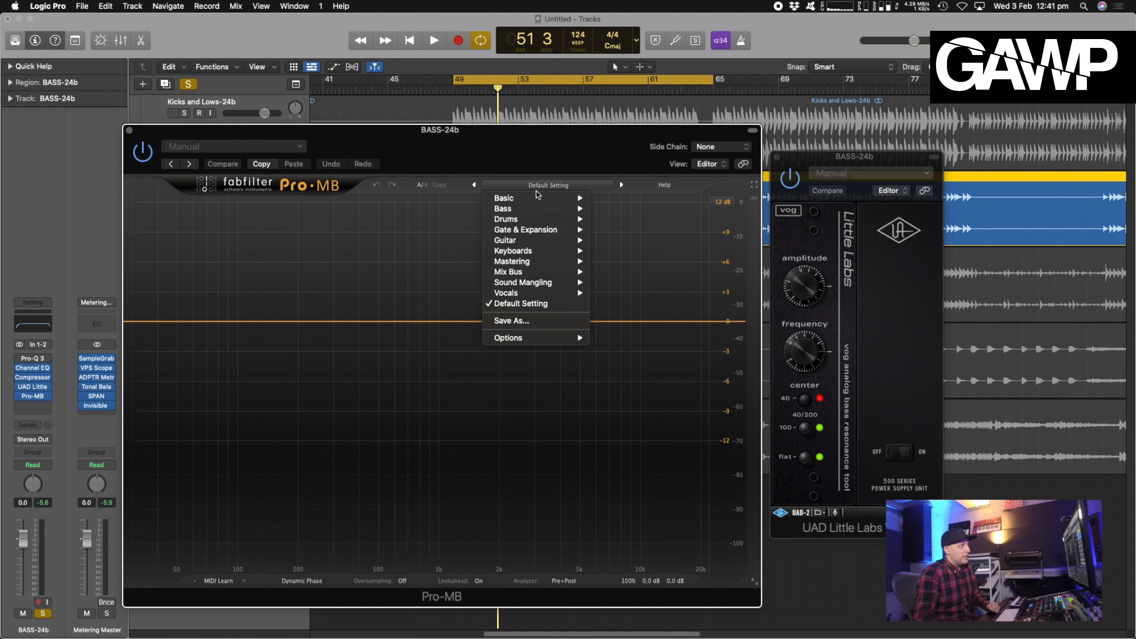
mouse_move(541, 264)
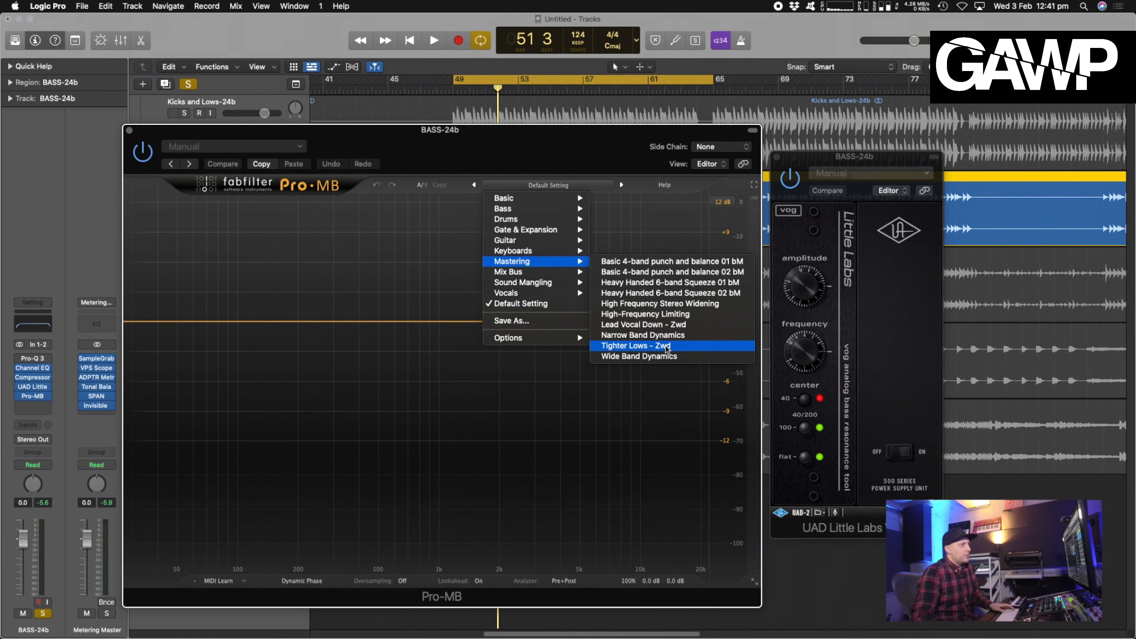
left_click(666, 349)
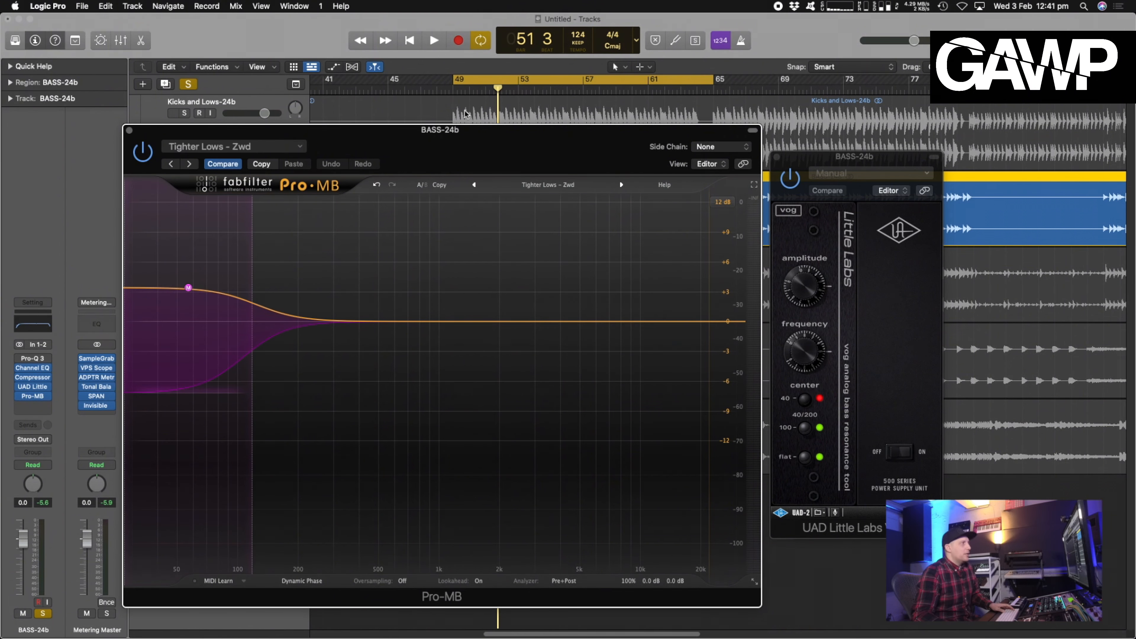
- Move the Pro-MB window clear of the track headers and show the controls of its low band
left_click_drag(457, 137, 764, 147)
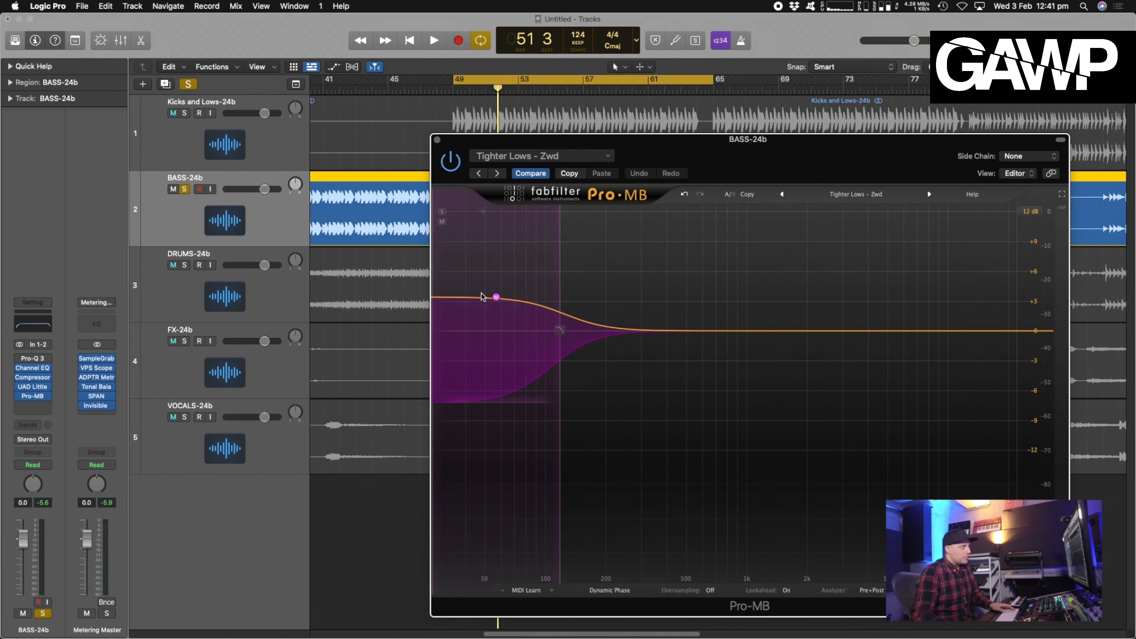
left_click(496, 298)
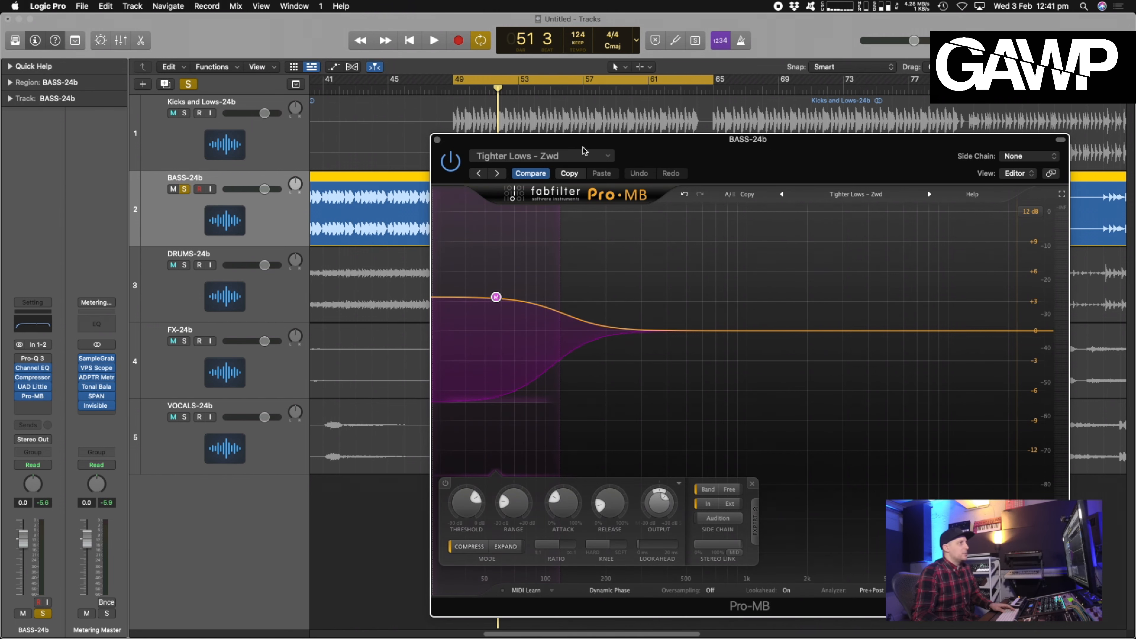
left_click_drag(586, 141, 585, 140)
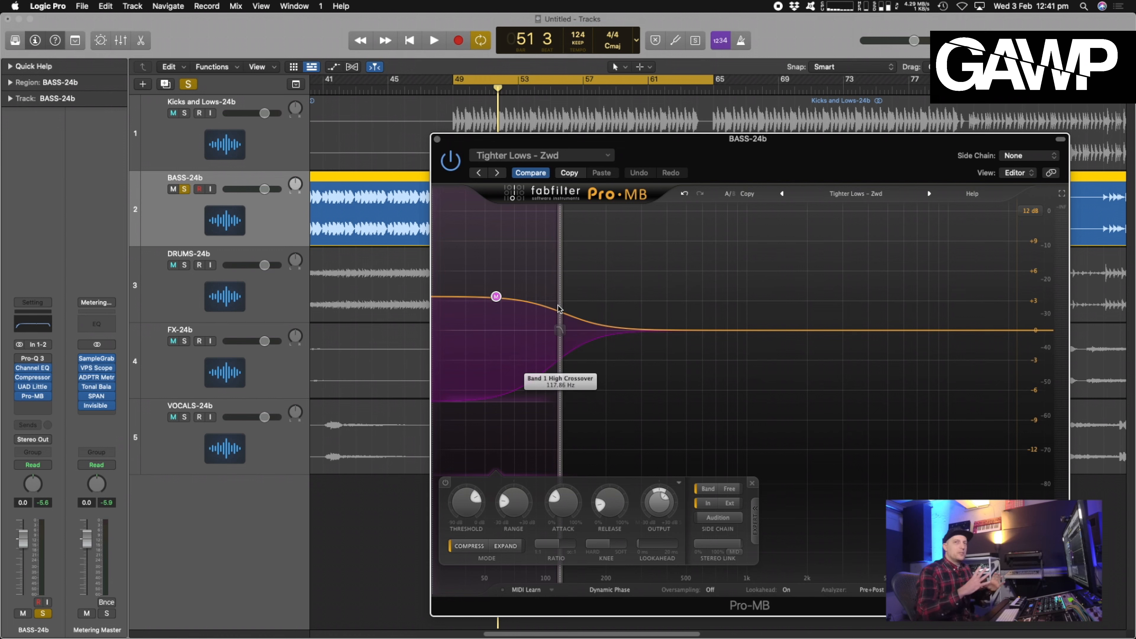
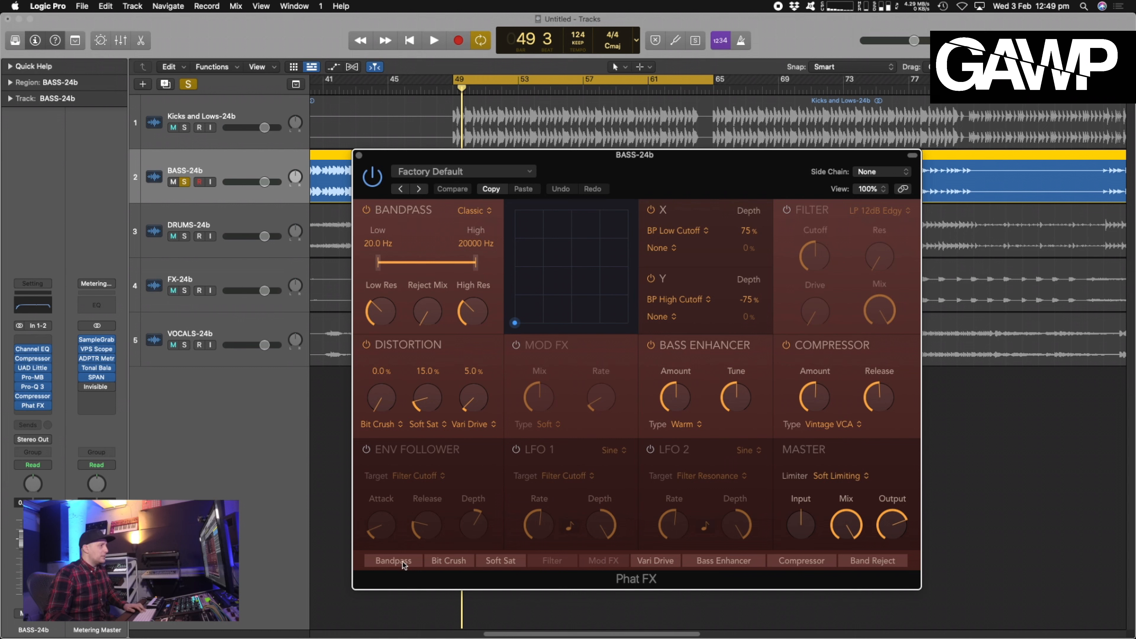
- In Phat FX, turn off Bandpass, Distortion, Bass Enhancer, X modulation and Compressor, and turn on Mod FX
left_click(377, 214)
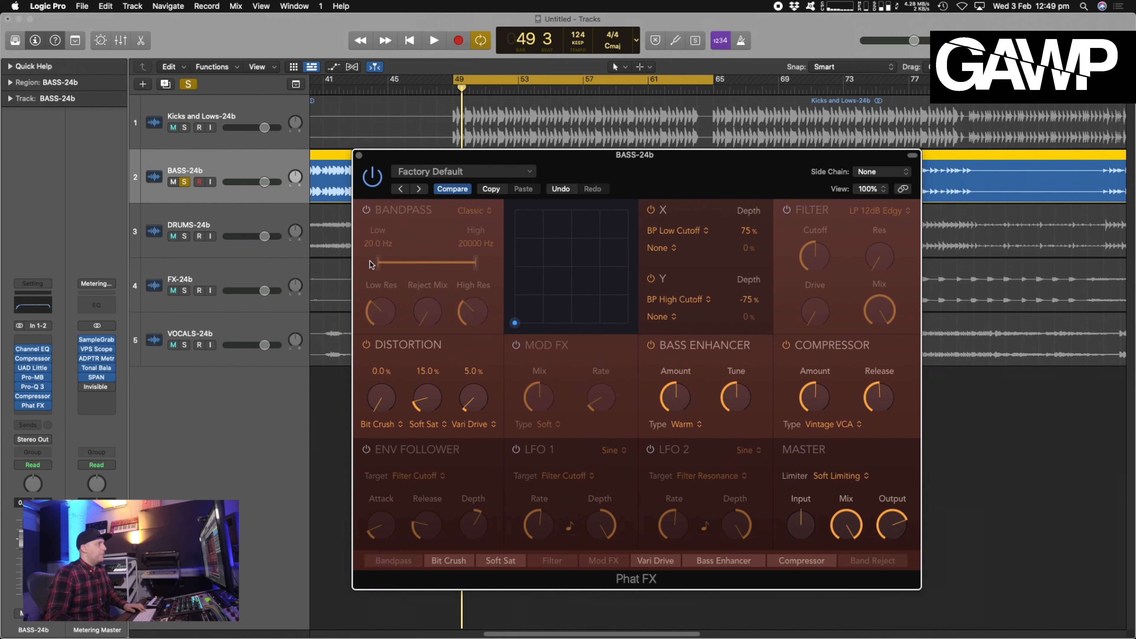
left_click(367, 344)
left_click(517, 346)
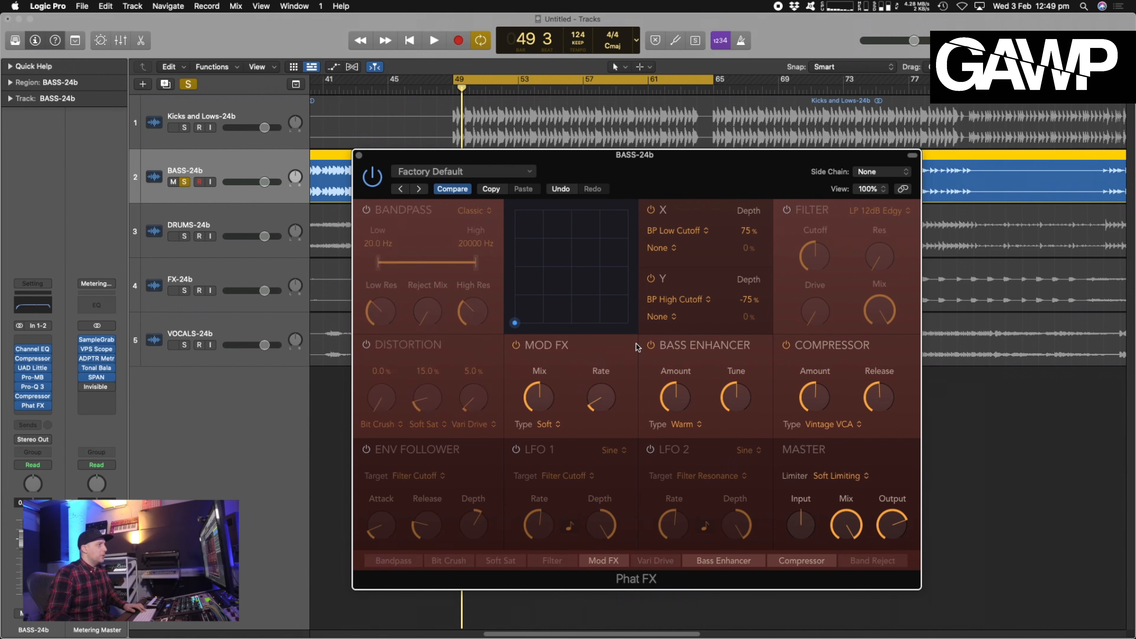
left_click(653, 344)
left_click(652, 212)
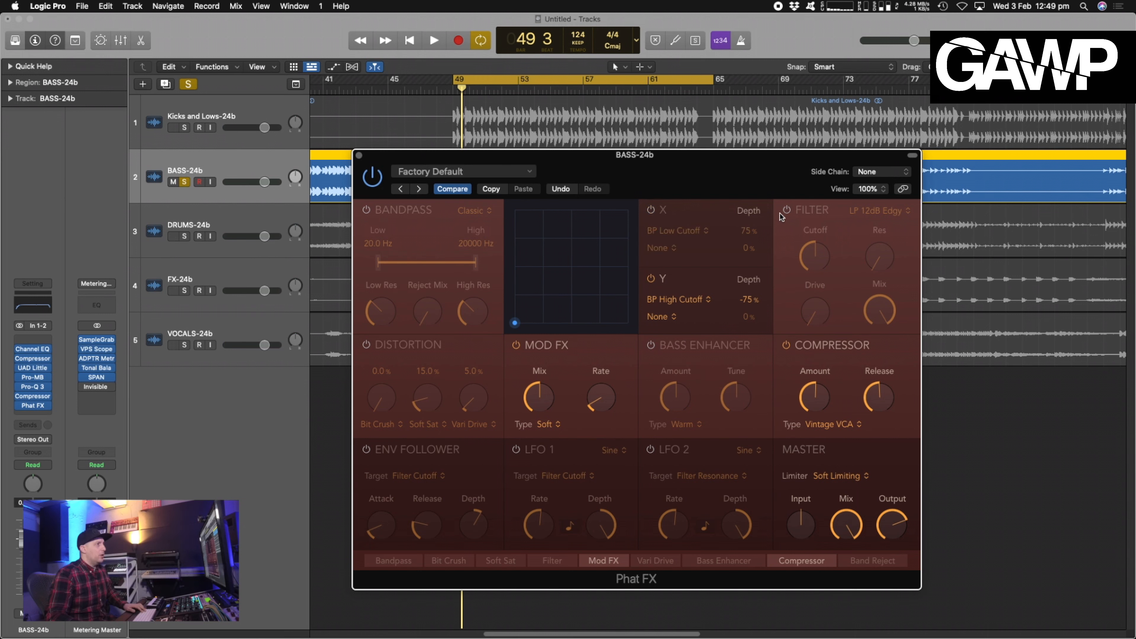
left_click(787, 345)
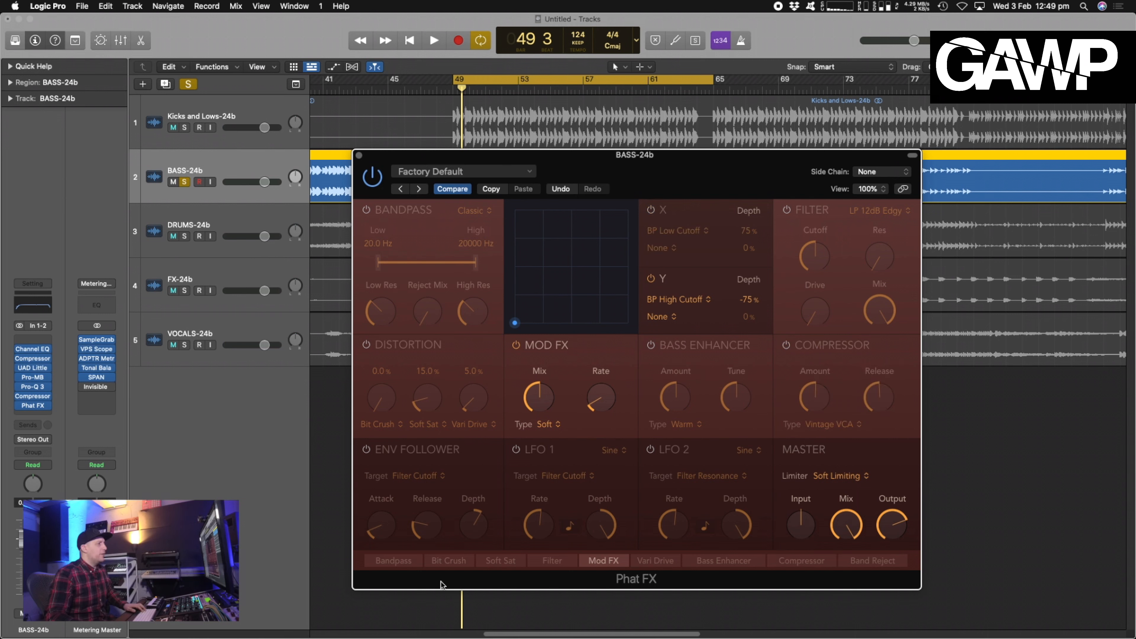
- Reorder the Phat FX processing chain: Mod FX before Filter, Compressor first, and Soft Sat directly after Compressor
left_click_drag(611, 566, 558, 566)
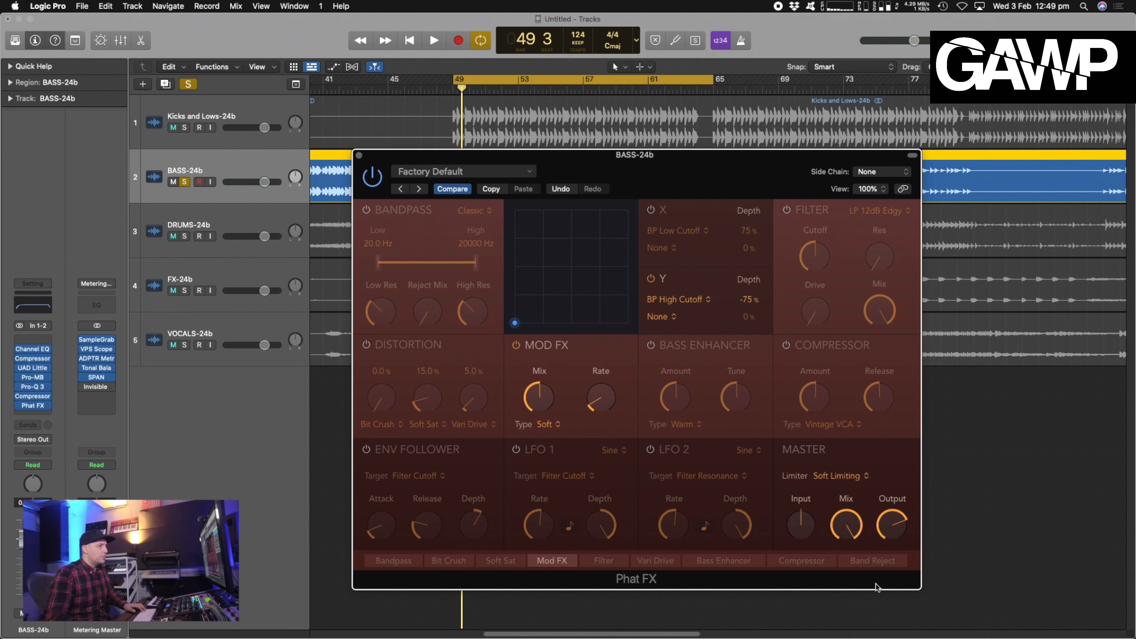
left_click_drag(801, 564, 397, 565)
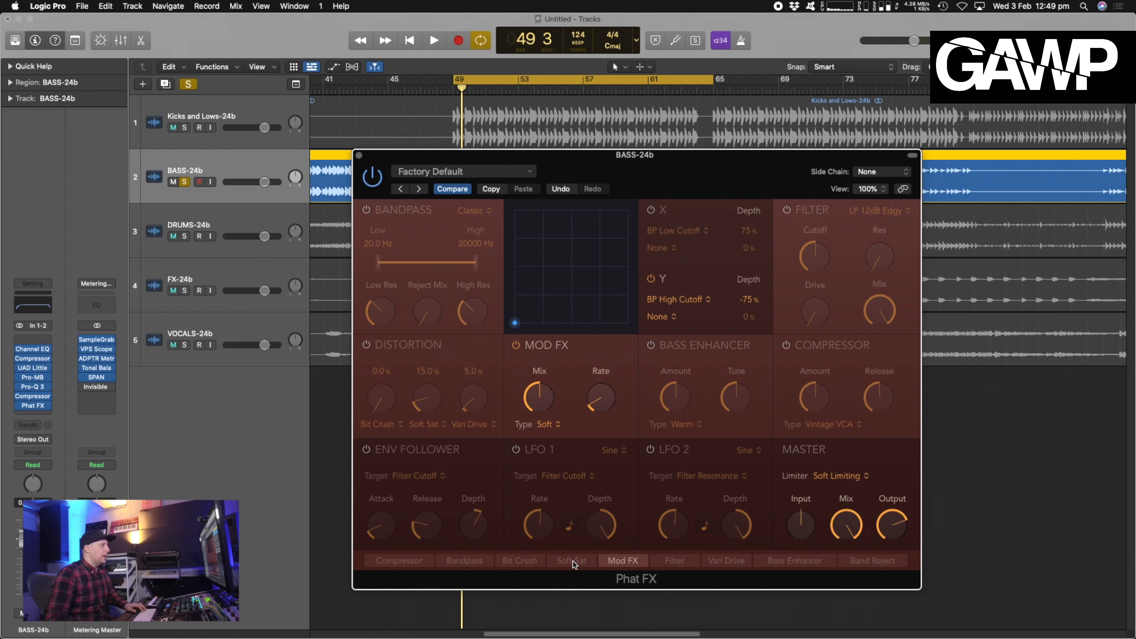
left_click_drag(575, 565, 484, 560)
- Turn Distortion on, change its first type from Bit Crusher to Soft Saturation, and set the Soft Sat and Vari Drive amounts to 0.0%
left_click(366, 344)
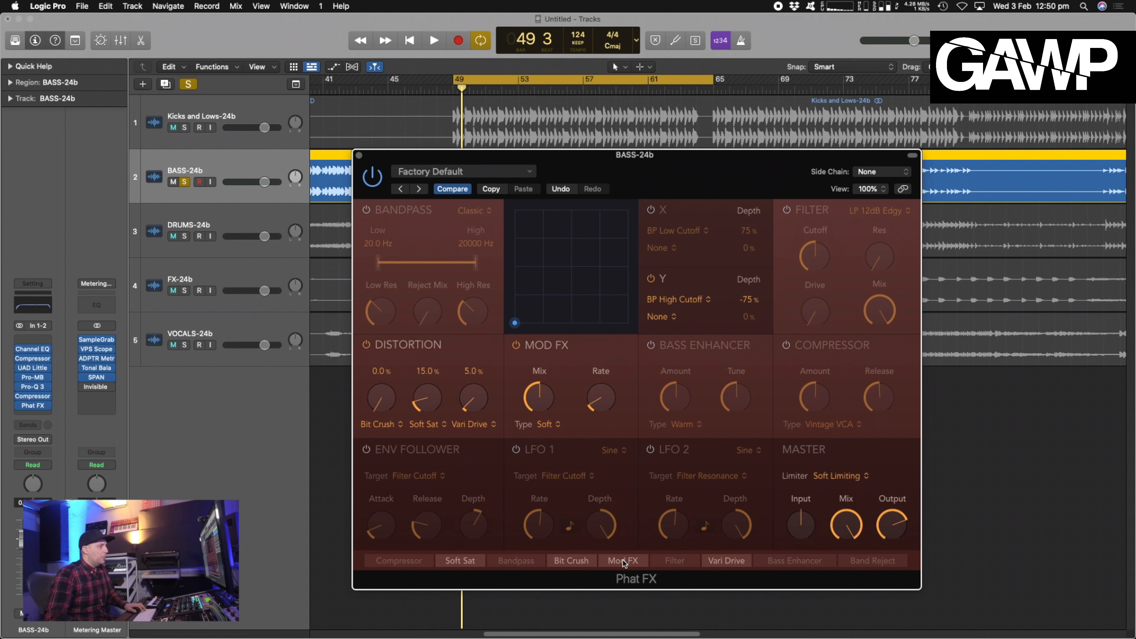
left_click(445, 425)
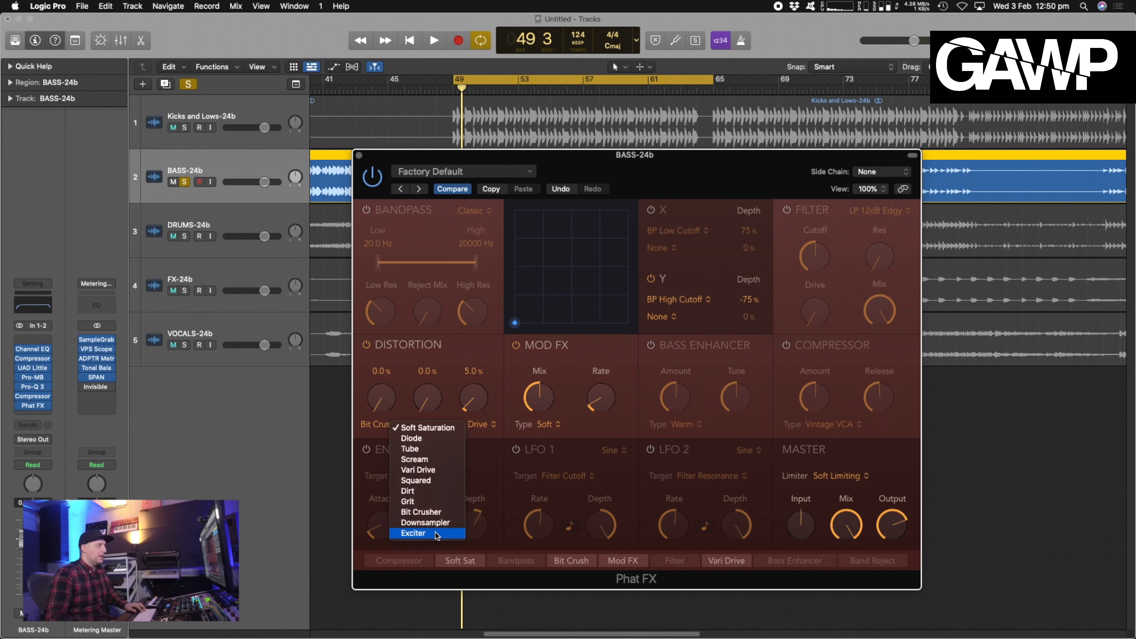
left_click(397, 421)
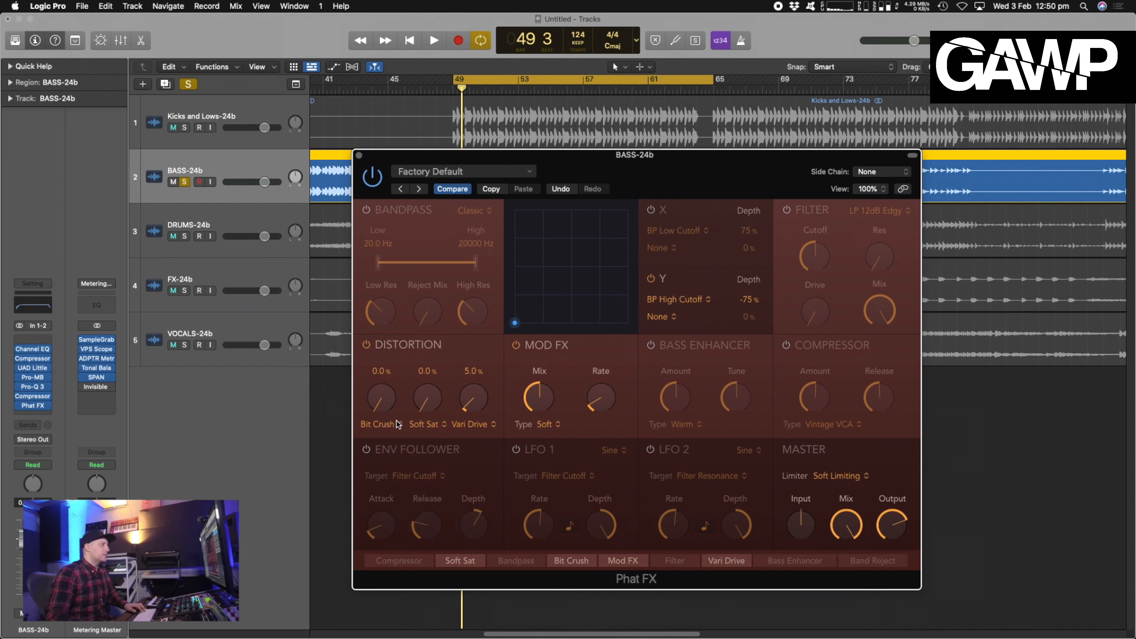
left_click(396, 424)
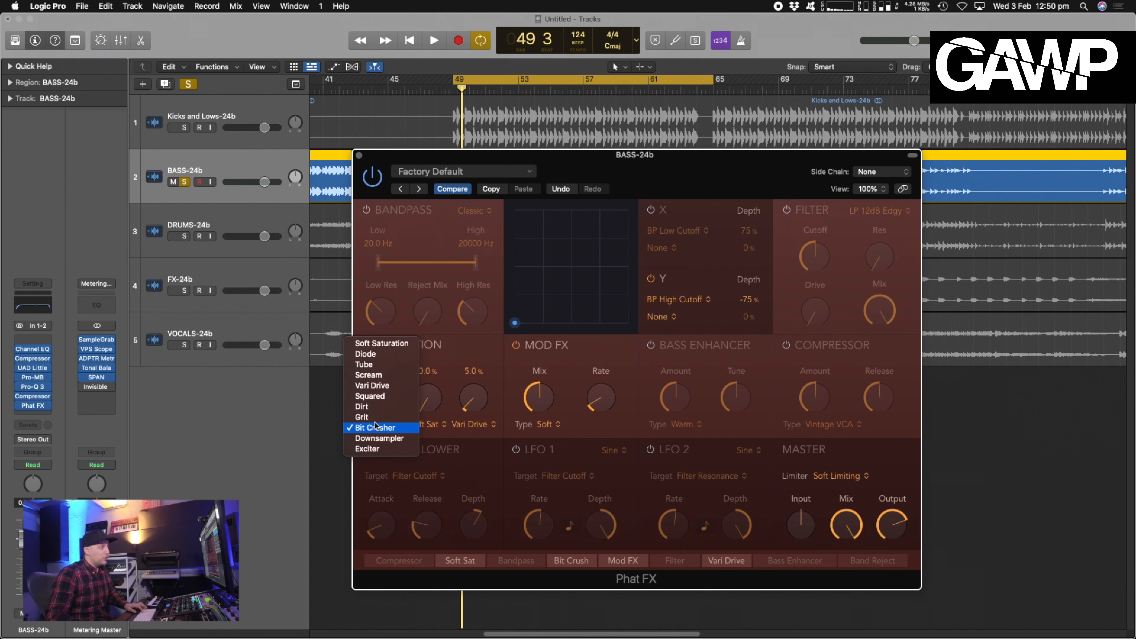
left_click(401, 344)
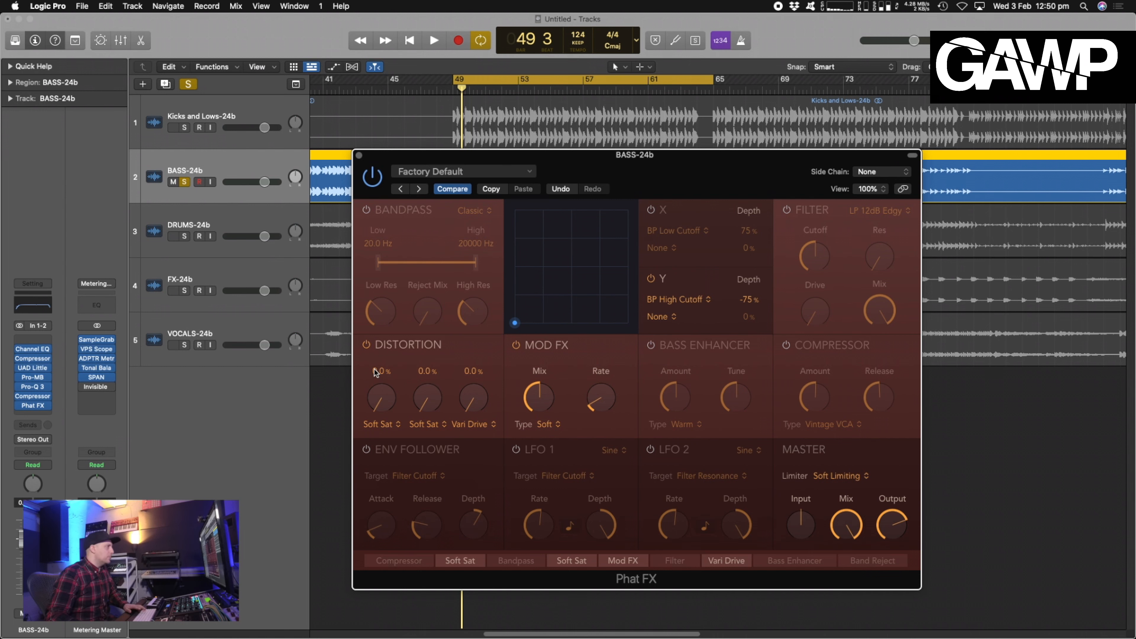
- Move the Phat FX window aside and place Phat FX between Pro-MB and Pro-Q 3 in the BASS-24b insert chain
left_click_drag(510, 152, 599, 175)
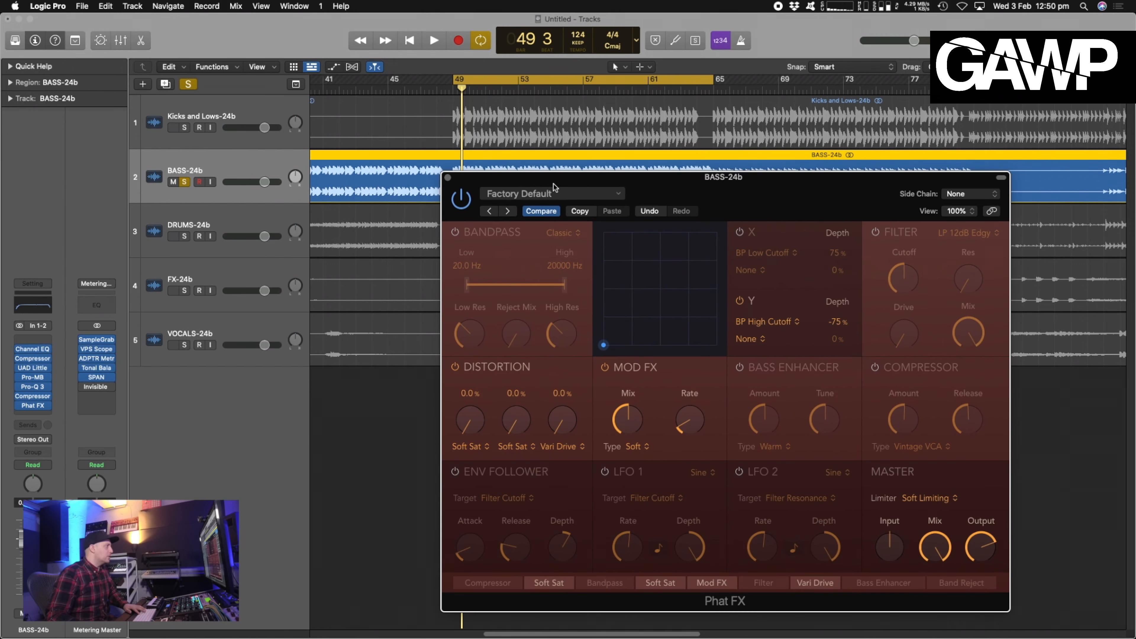
mouse_move(29, 403)
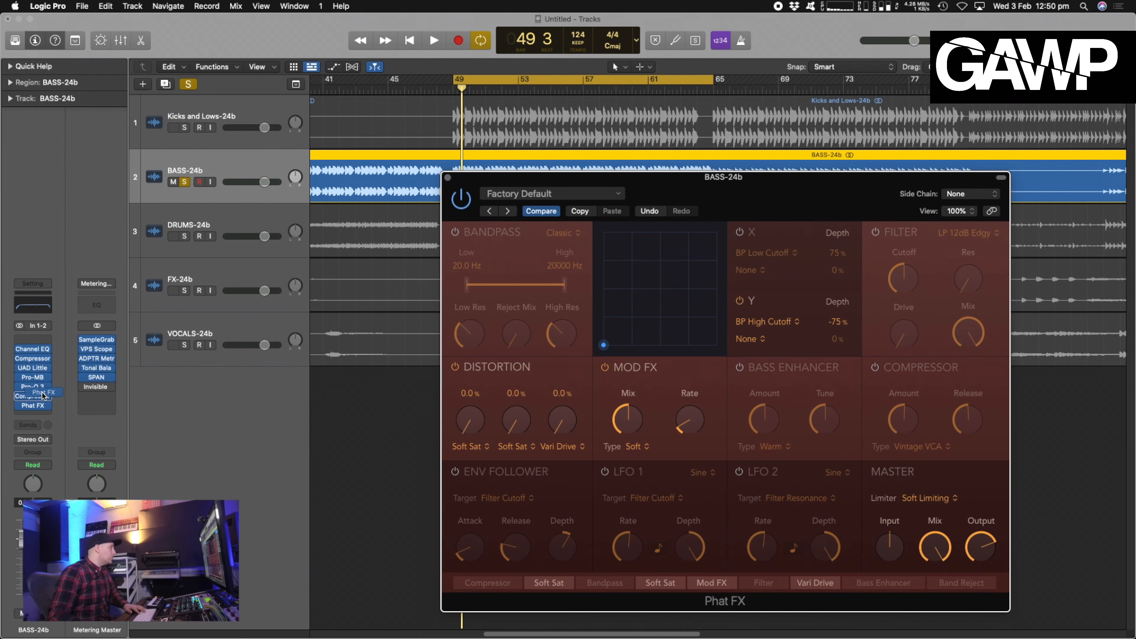
left_click_drag(42, 394, 40, 386)
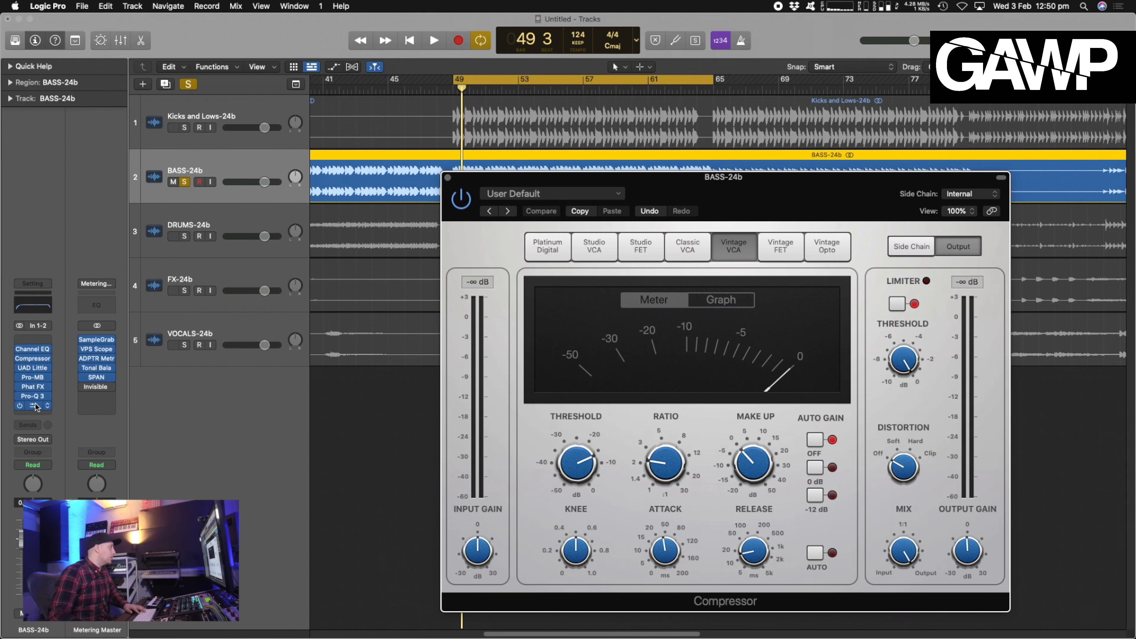
- Open Pro-Q 3 and Phat FX from the BASS-24b inserts side by side, and close the Compressor window
left_click(32, 396)
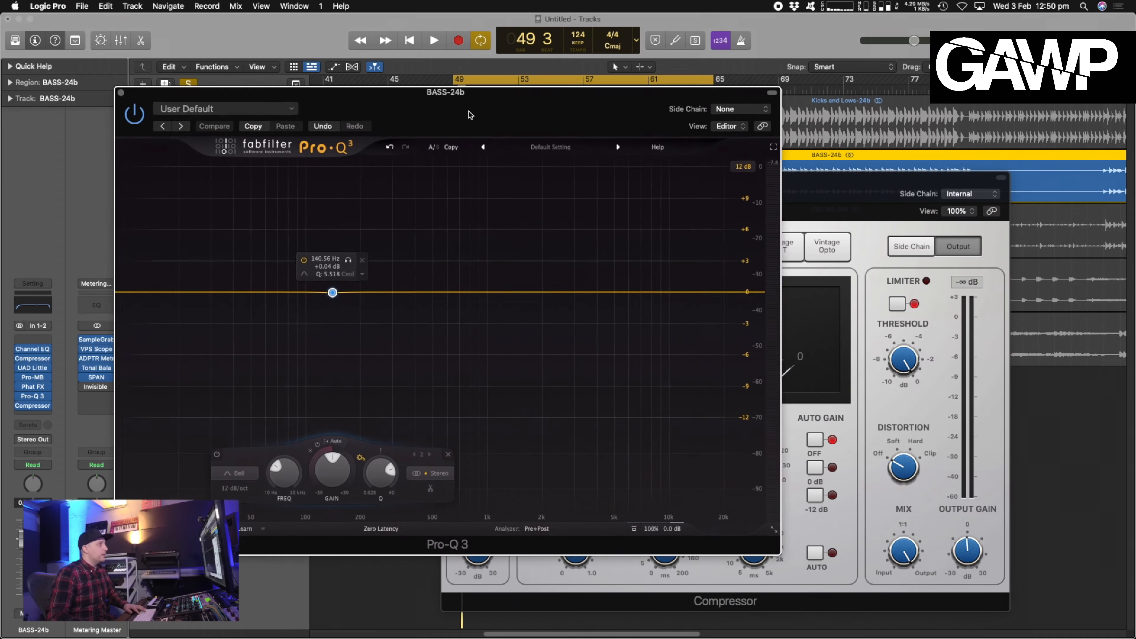
left_click_drag(469, 111, 401, 77)
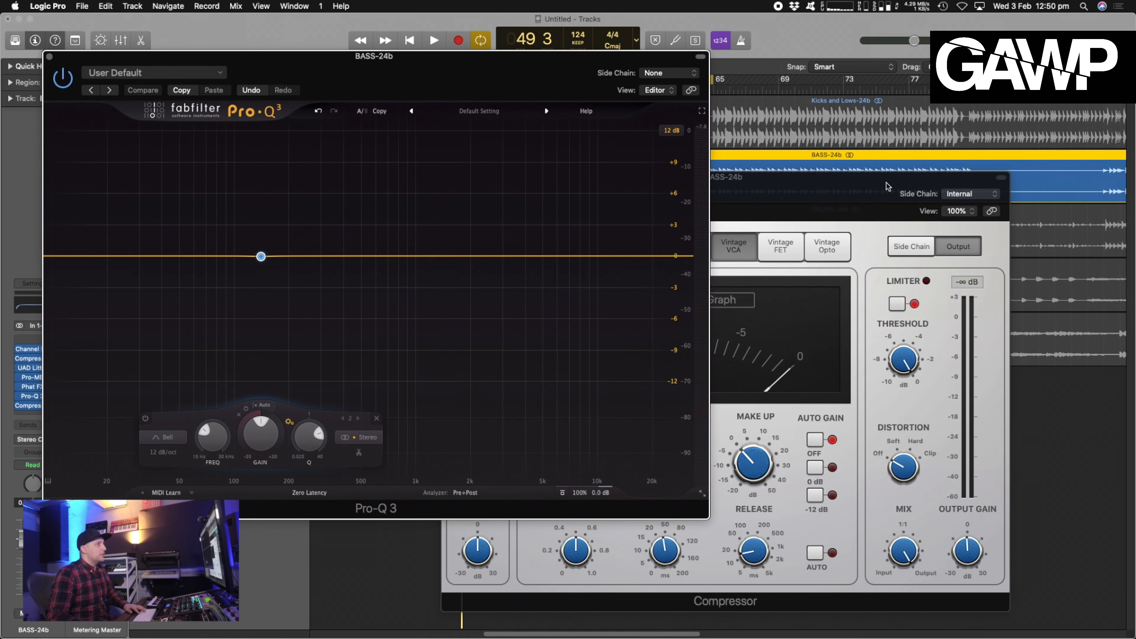
left_click_drag(826, 200, 871, 214)
left_click(492, 192)
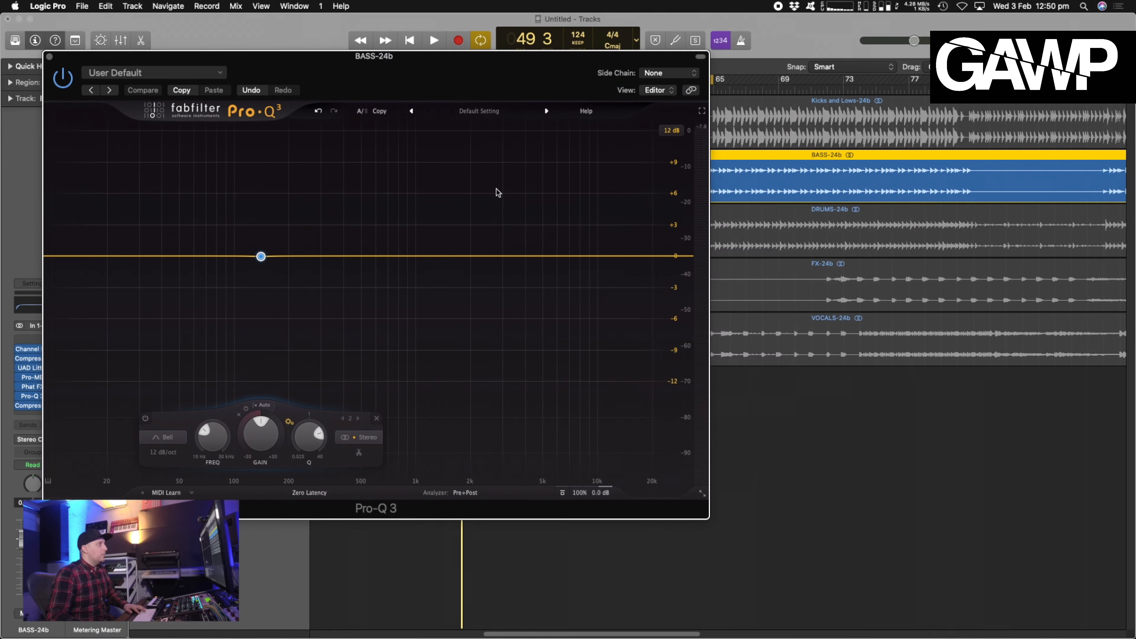
left_click_drag(490, 74, 513, 86)
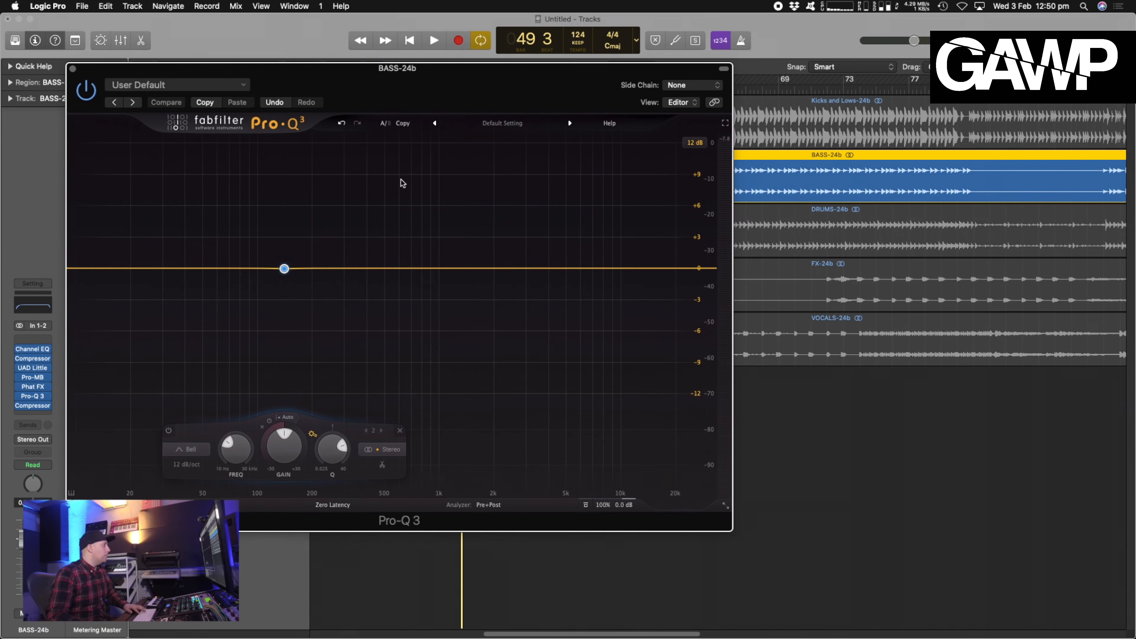
left_click(39, 388)
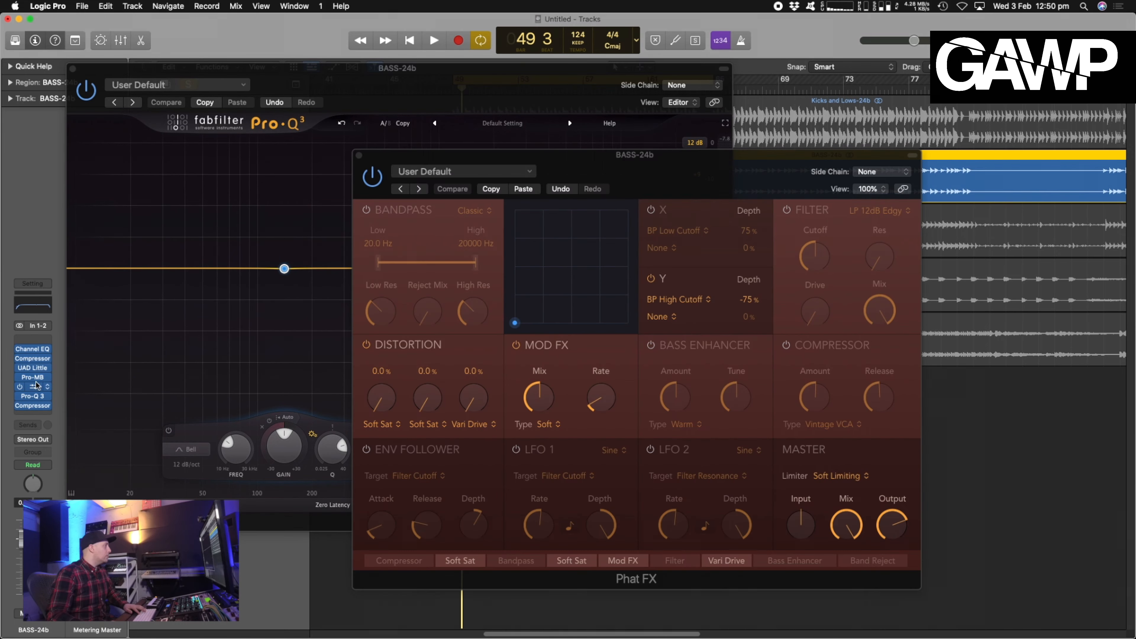
left_click_drag(671, 157, 858, 174)
- During playback, turn off Mod FX and set the Phat FX master Output to 0.0 dB, with Soft Limiting selected as the limiter
key("space")
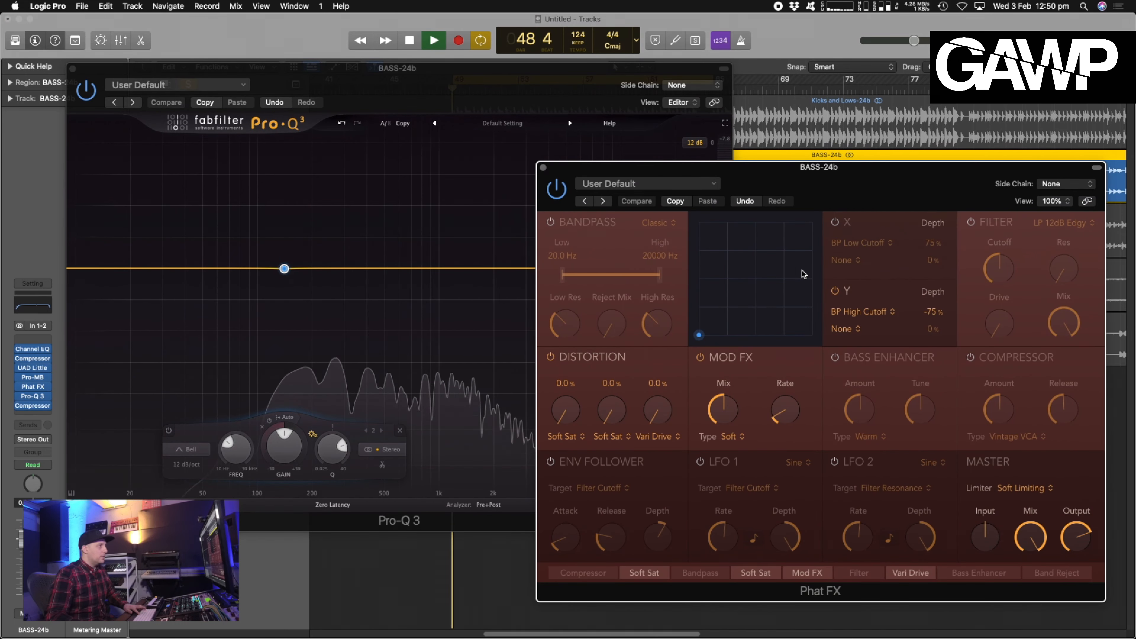
left_click(715, 358)
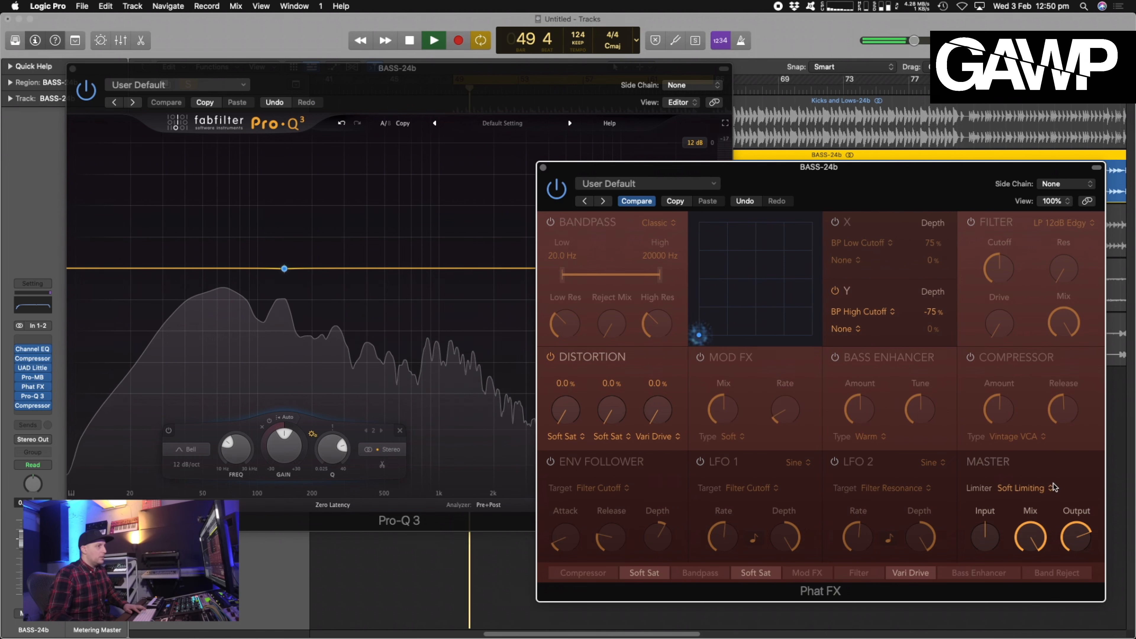
left_click_drag(1078, 537, 1080, 494)
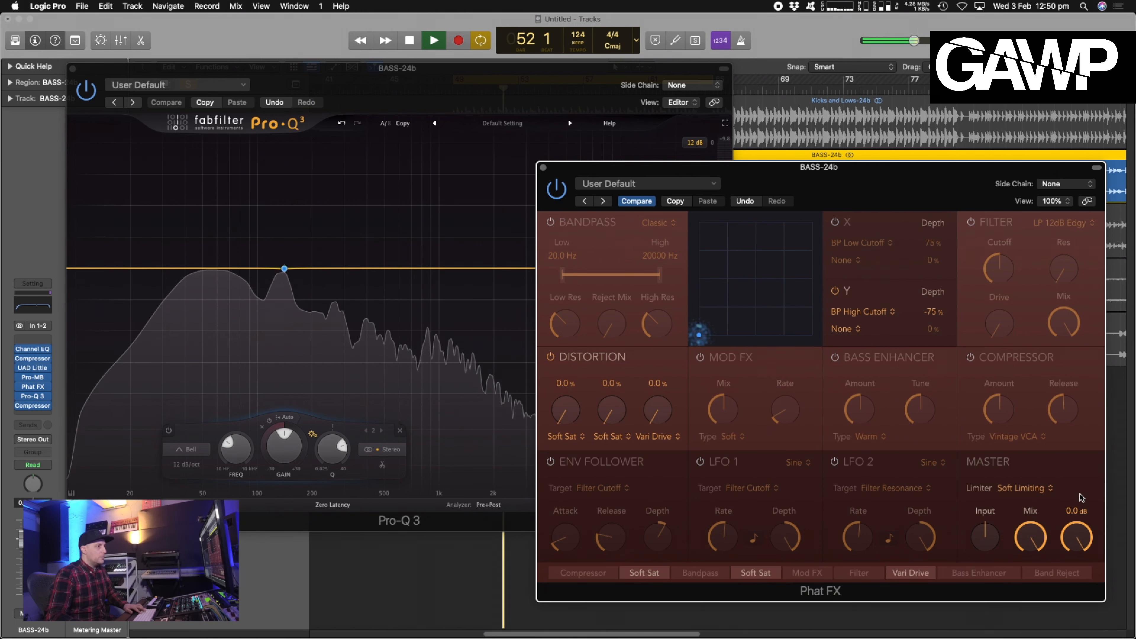
key("space")
left_click(1013, 492)
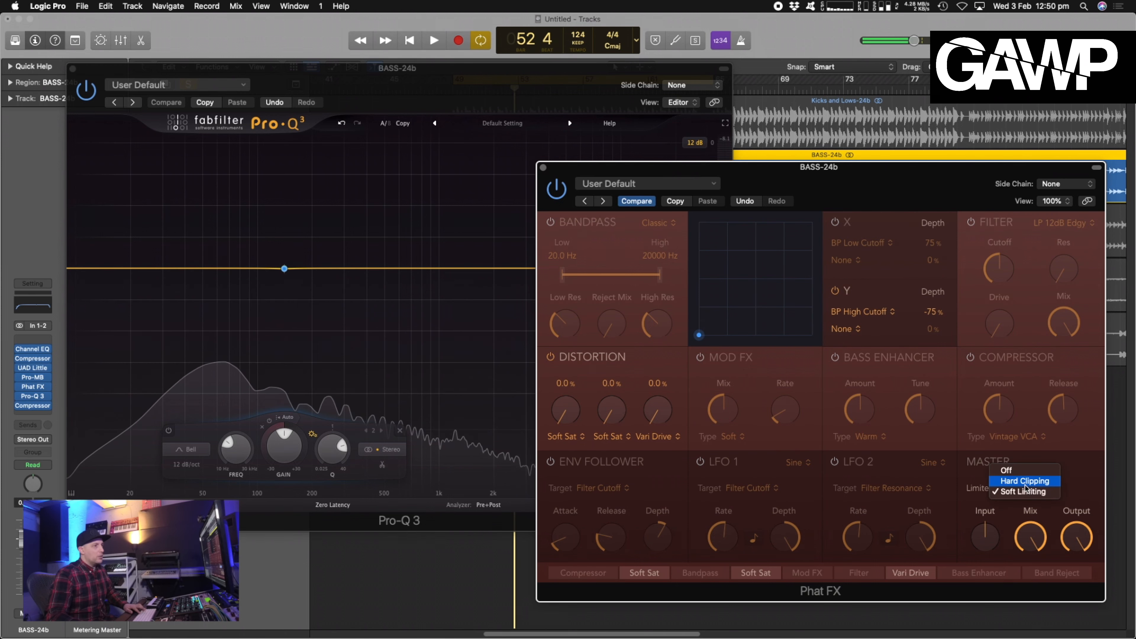
left_click(1012, 492)
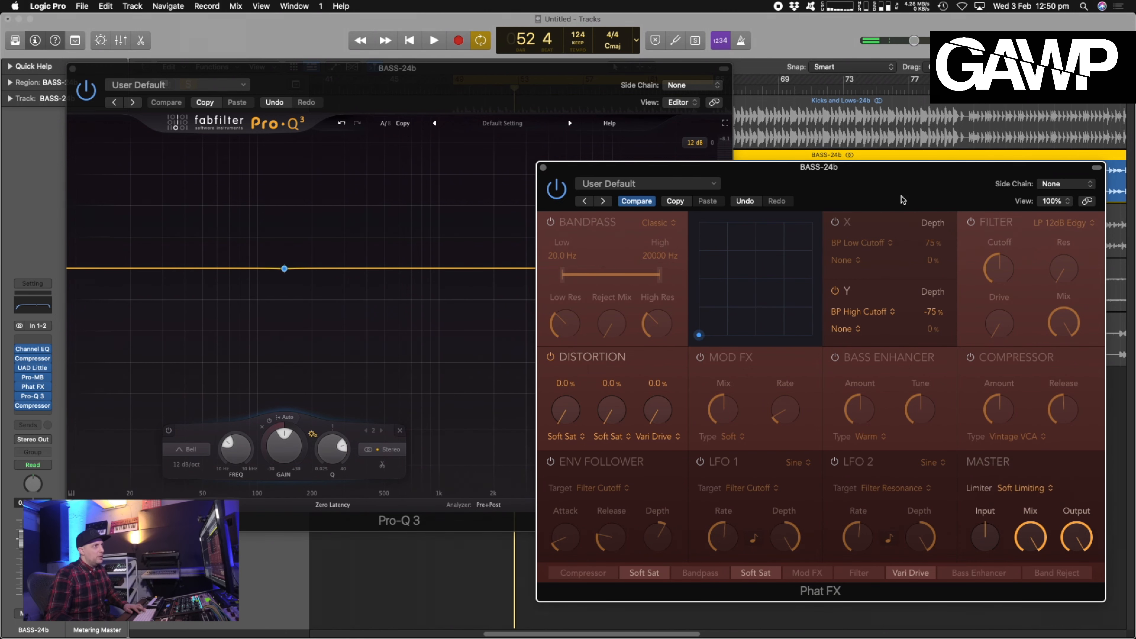
- Turn off the Y modulation in Phat FX and change the third distortion type to Soft Saturation
left_click_drag(903, 200, 905, 167)
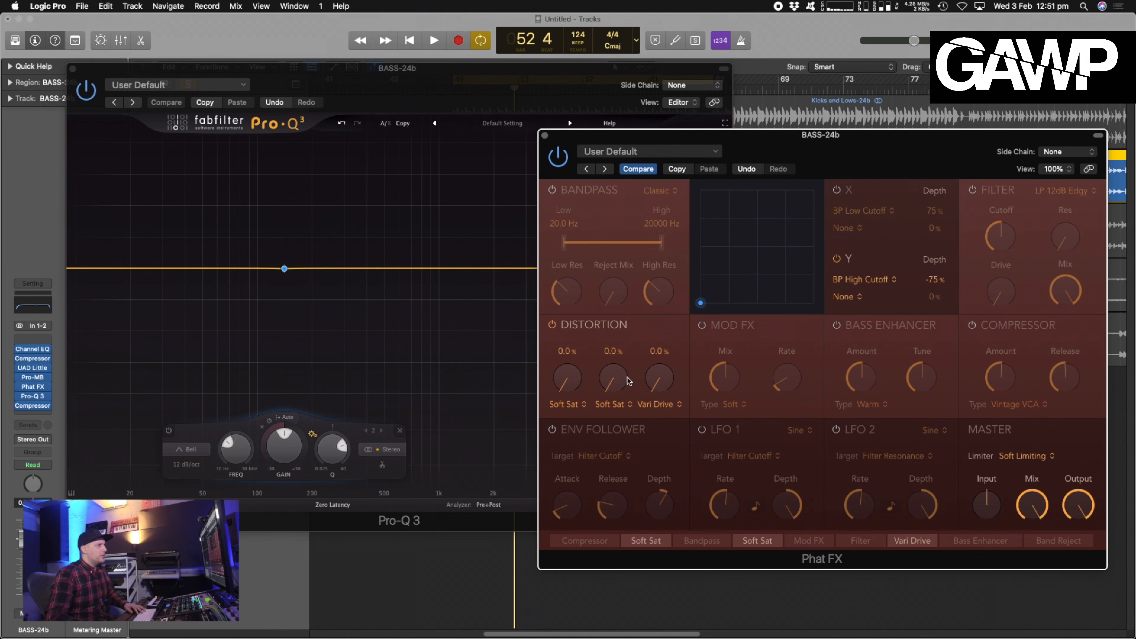
left_click_drag(731, 145, 712, 150)
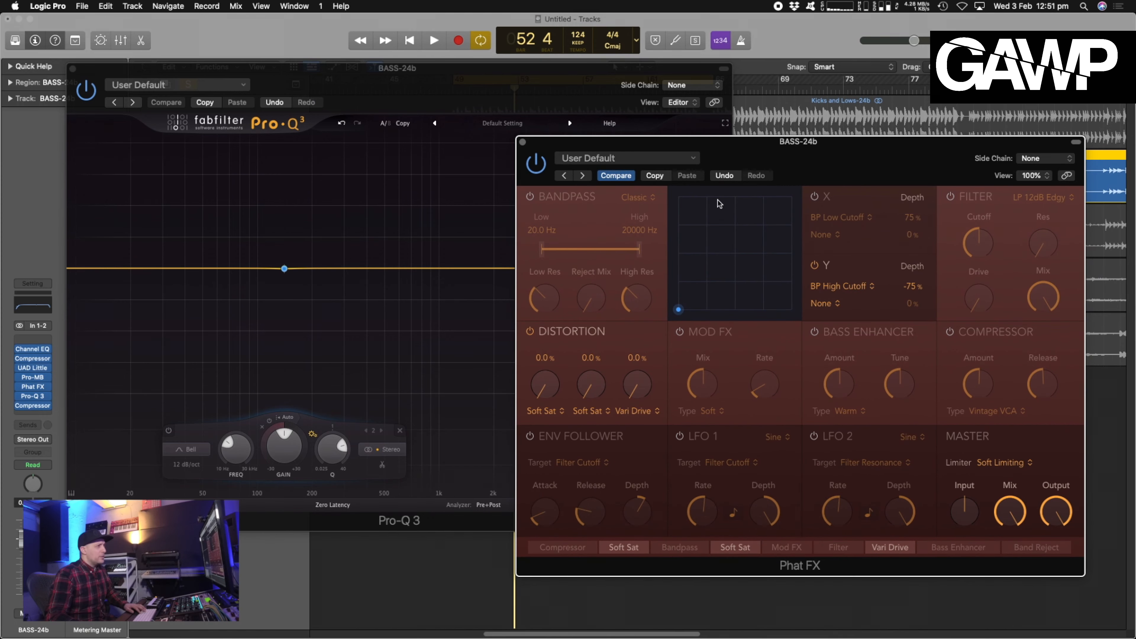
left_click(814, 265)
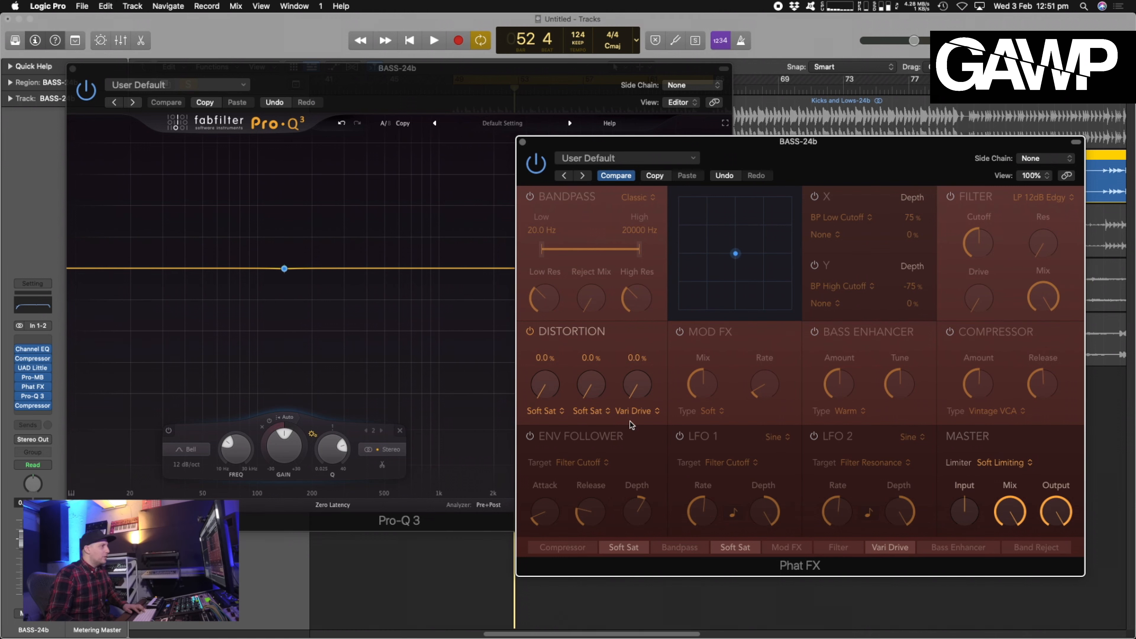
left_click(633, 410)
left_click(617, 372)
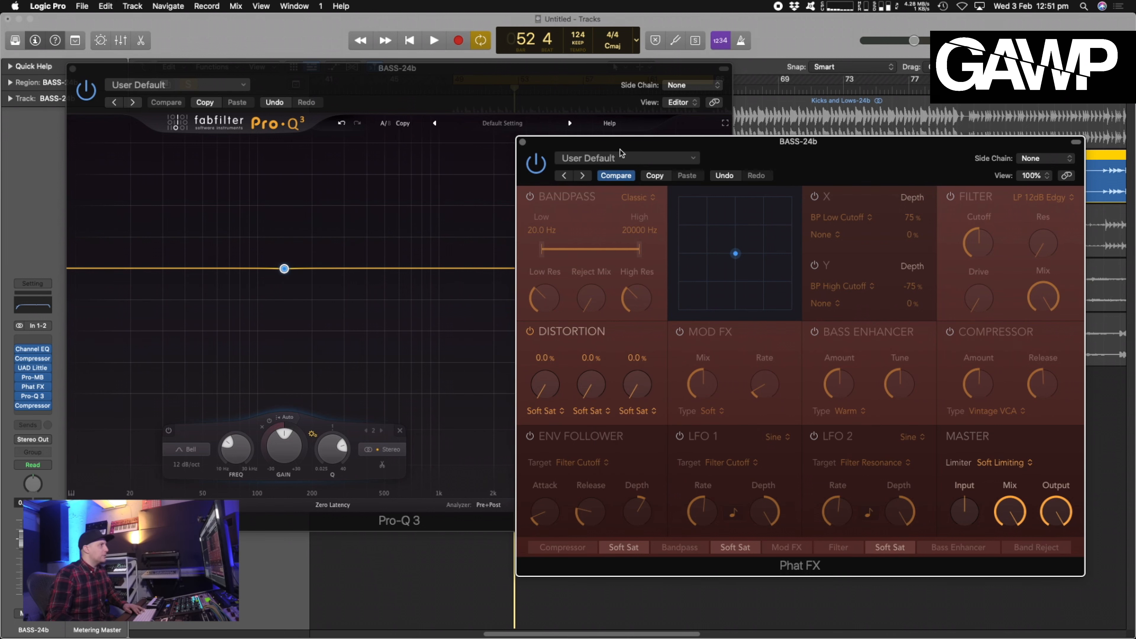
- Arrange the Pro-Q 3 and Phat FX windows, start playback, and raise the first Soft Sat amount to 83.4%
left_click_drag(620, 146, 651, 136)
left_click_drag(609, 78, 578, 63)
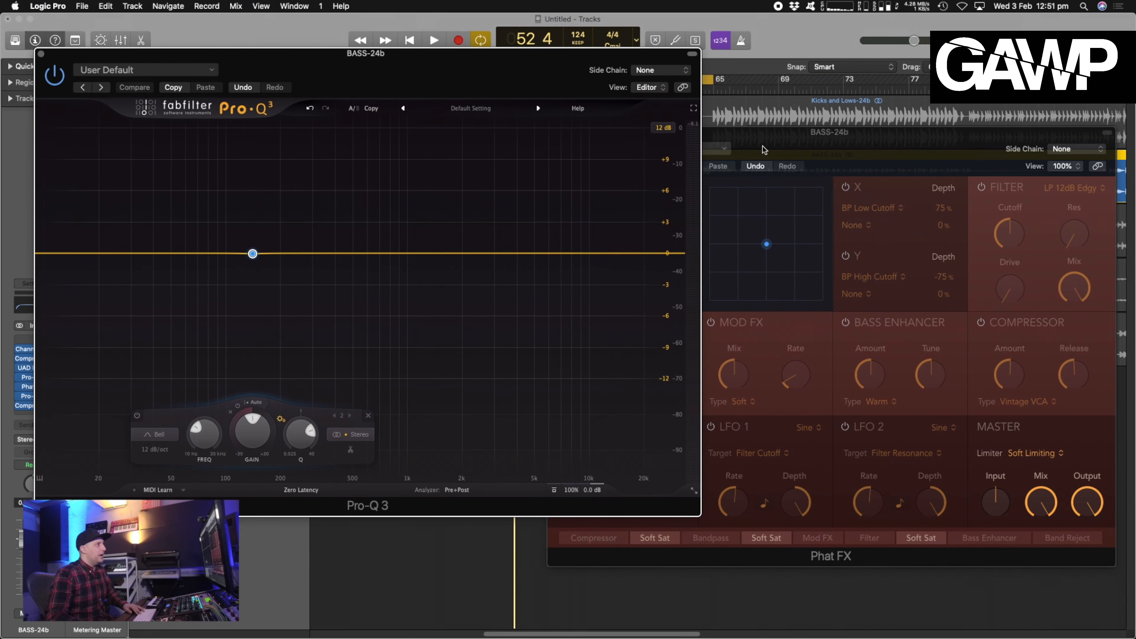
left_click(766, 145)
key("space")
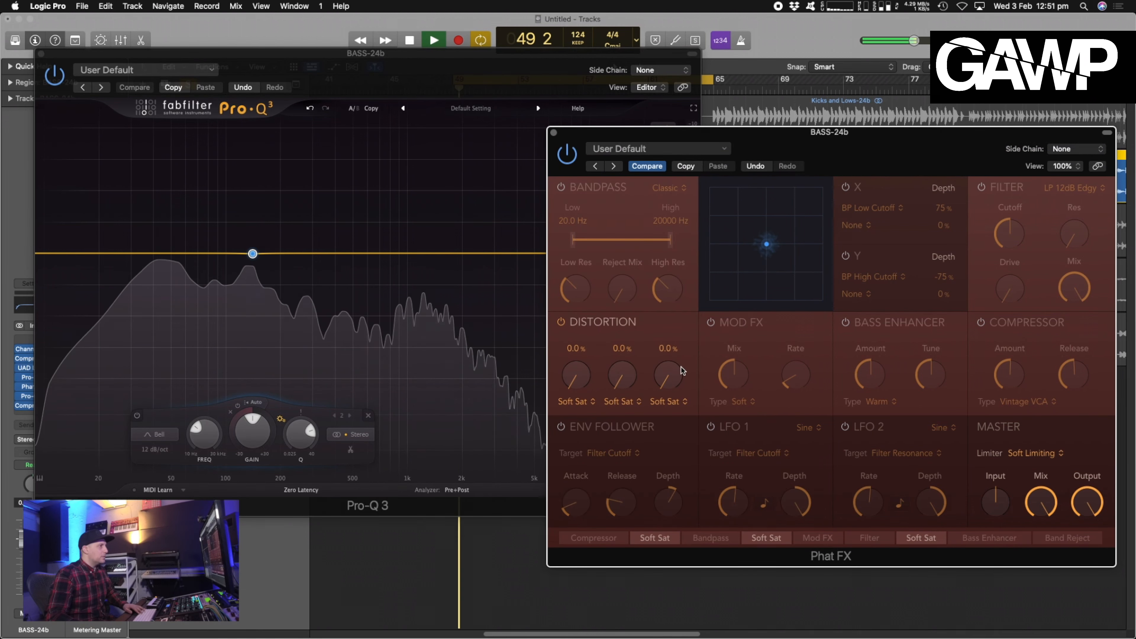
left_click_drag(574, 377, 576, 241)
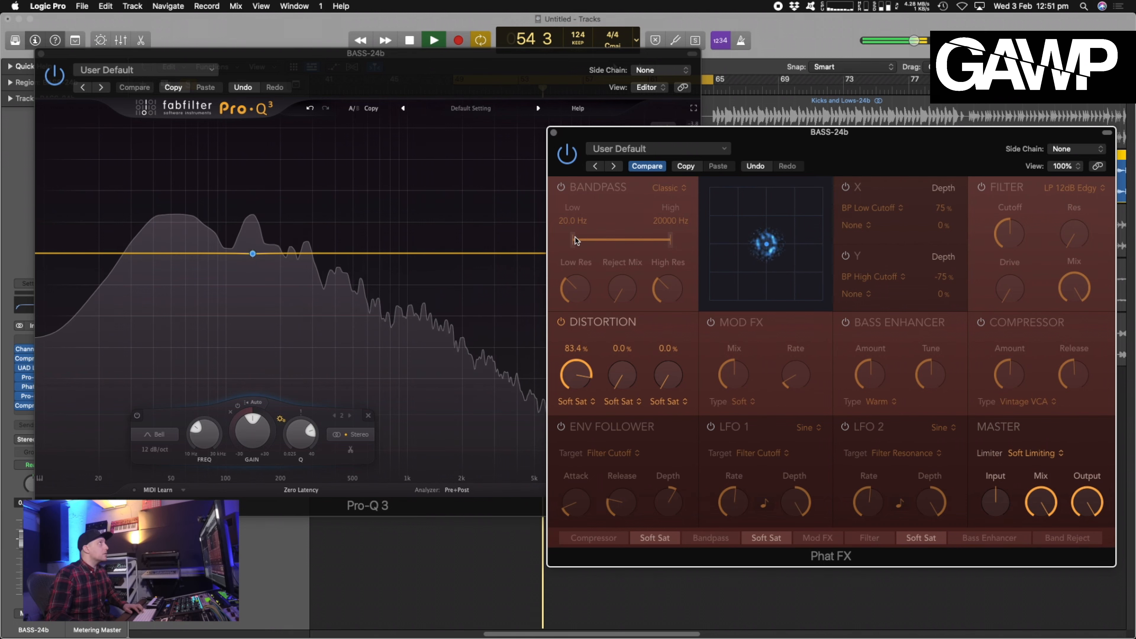
- Compare the bass with Distortion off and on, then lower the first Soft Sat amount to 56.5% and stop playback
left_click(561, 322)
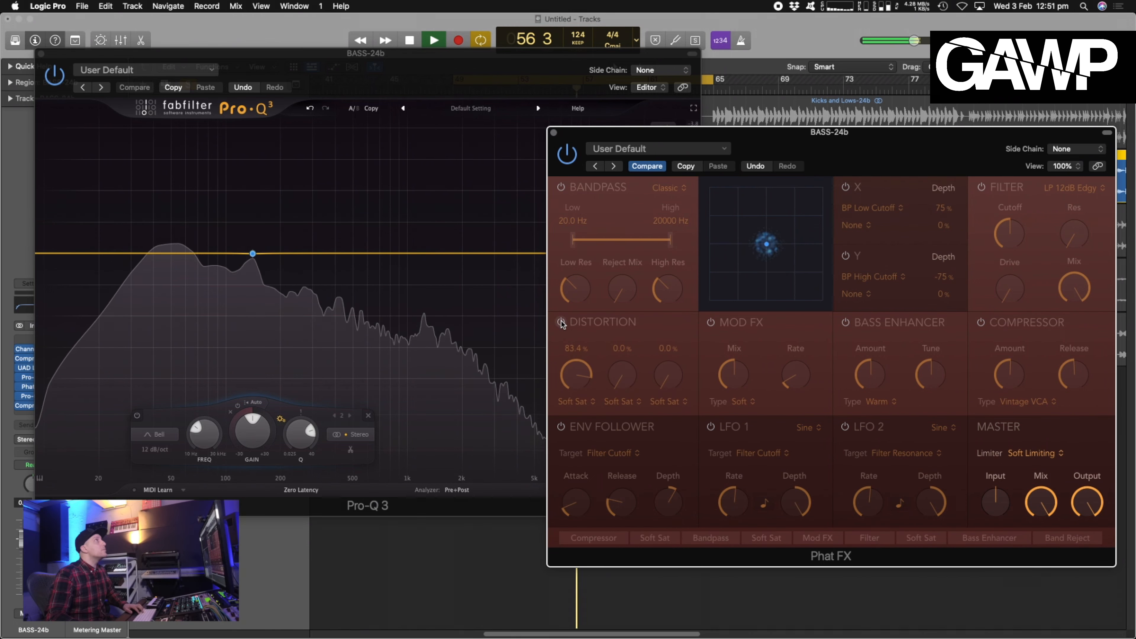
left_click(562, 322)
left_click_drag(576, 377, 575, 390)
left_click(572, 401)
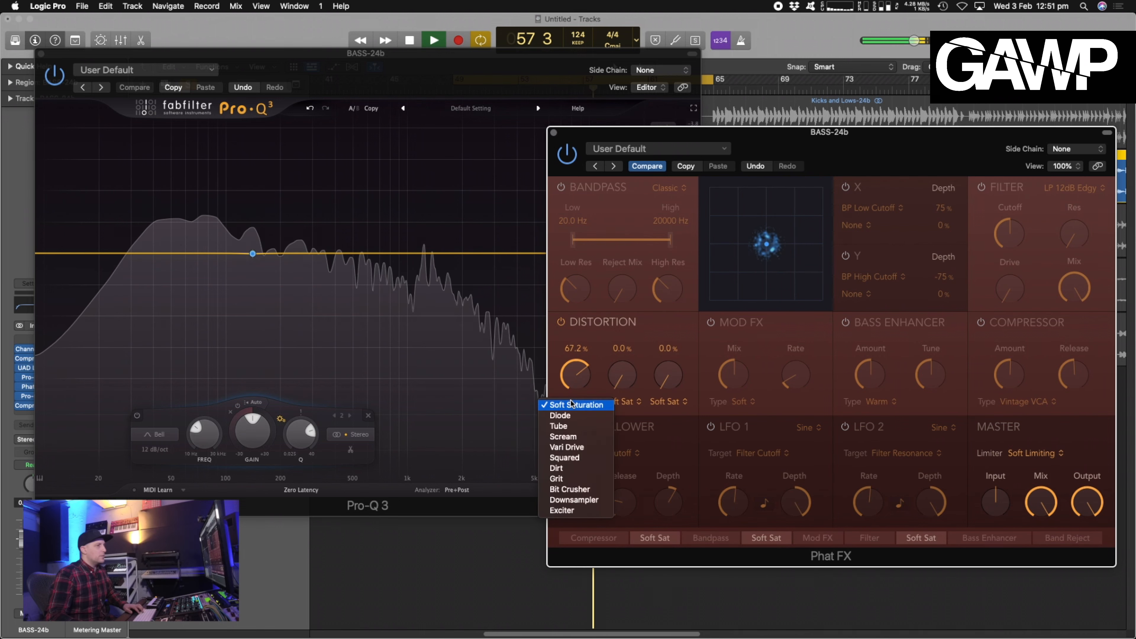
left_click(574, 387)
key("space")
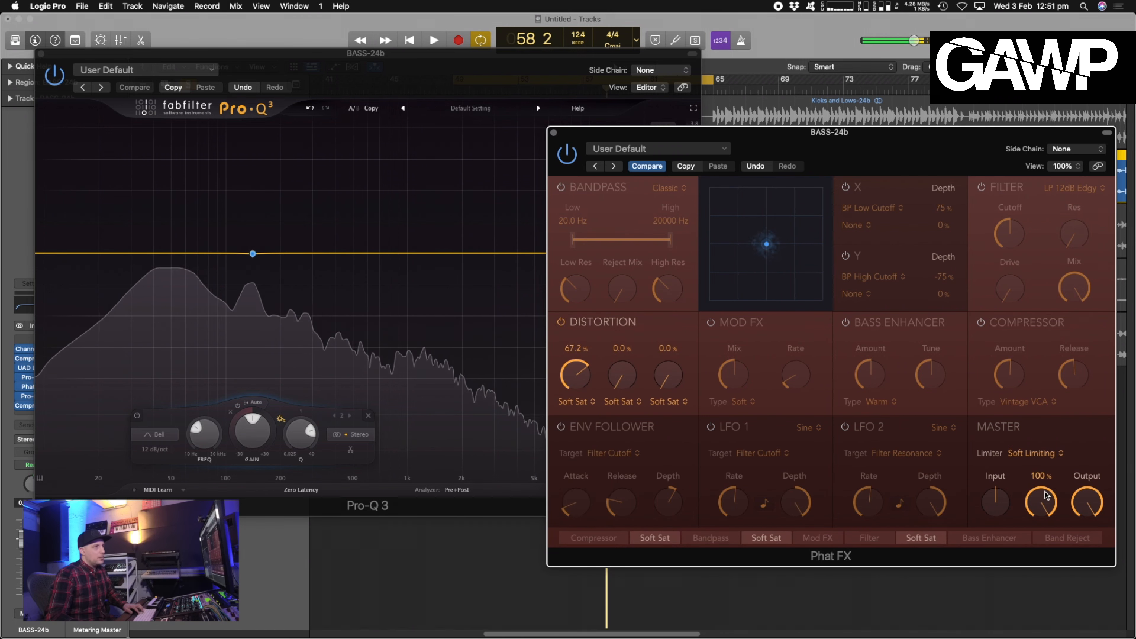
left_click_drag(1038, 503, 1048, 453)
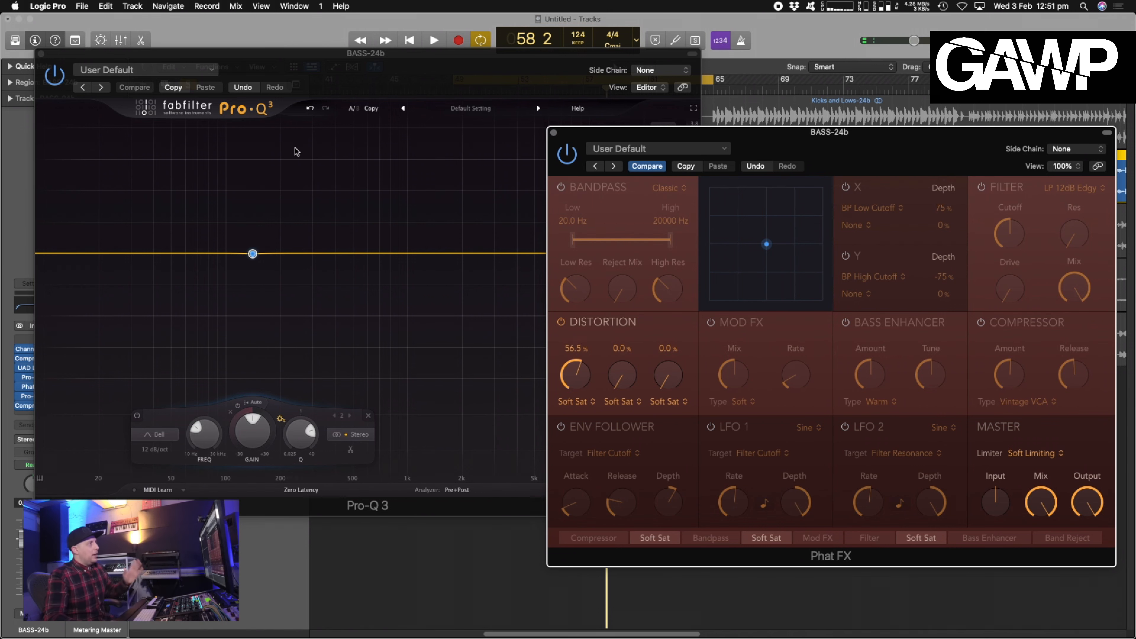
left_click_drag(379, 78, 375, 65)
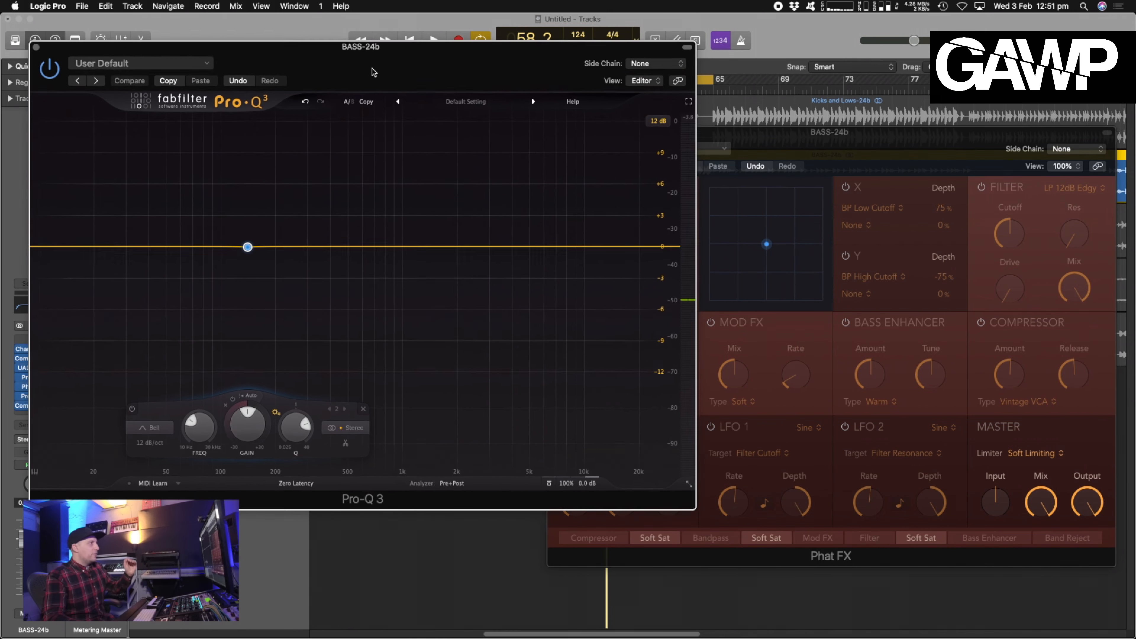
- Turn on the Phat FX Filter, set its type to HP 12dB Smooth and cutoff to 1019 Hz, and play the loop
left_click(890, 134)
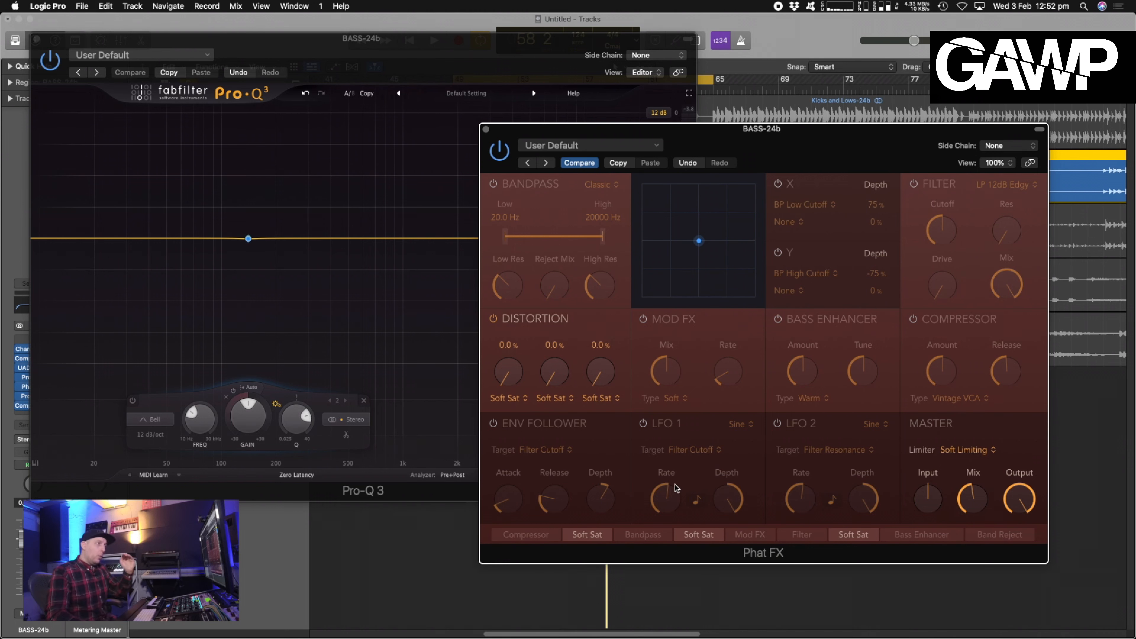
left_click(914, 184)
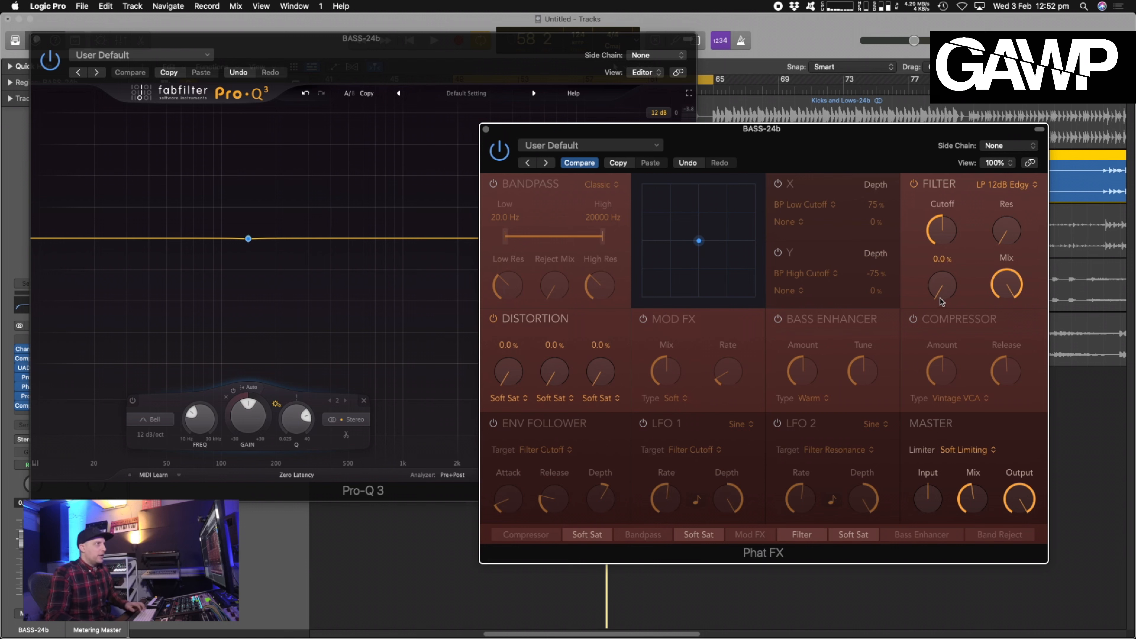
left_click(1013, 192)
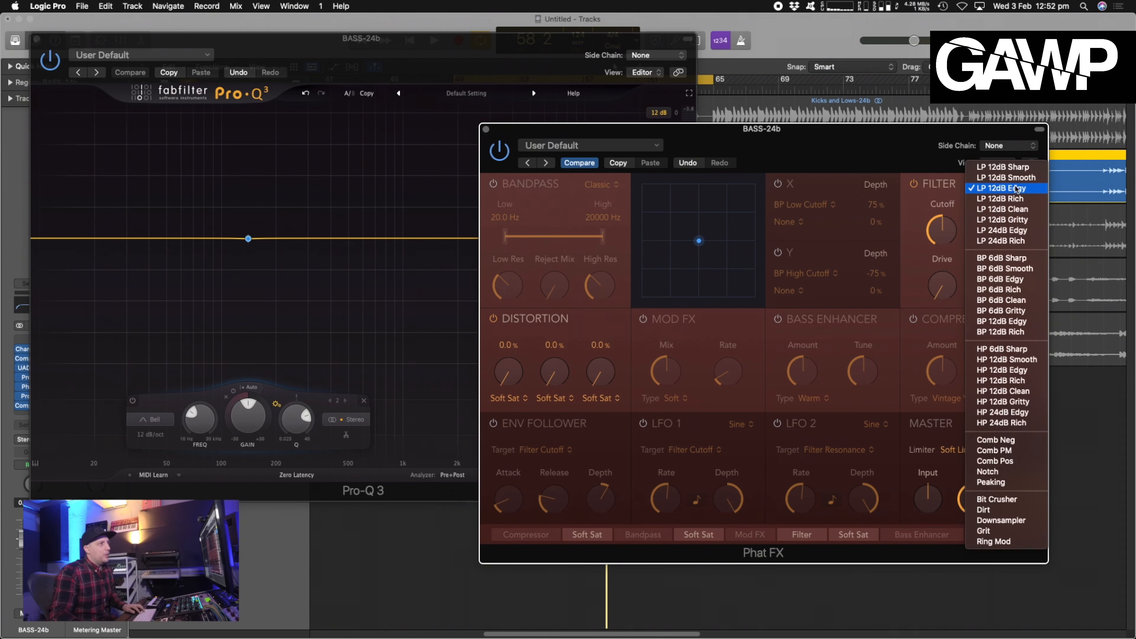
left_click(1007, 359)
key("space")
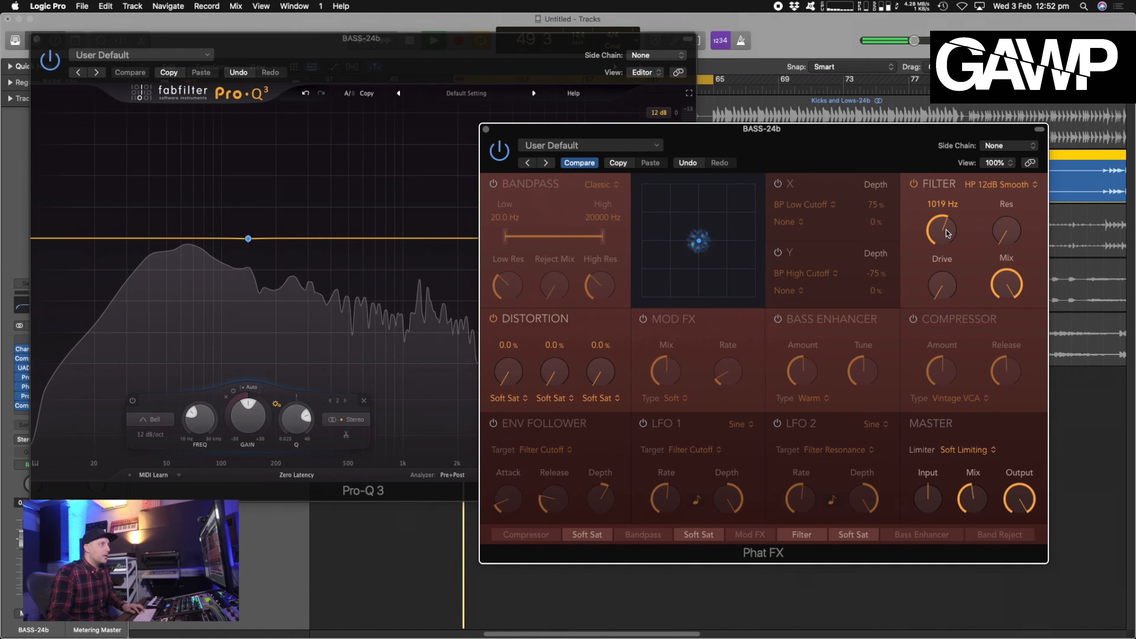
- Raise the Phat FX master Mix, set the Filter Mix to 57.8%, and set the first Soft Sat amount to 69.5%
left_click_drag(972, 497, 968, 456)
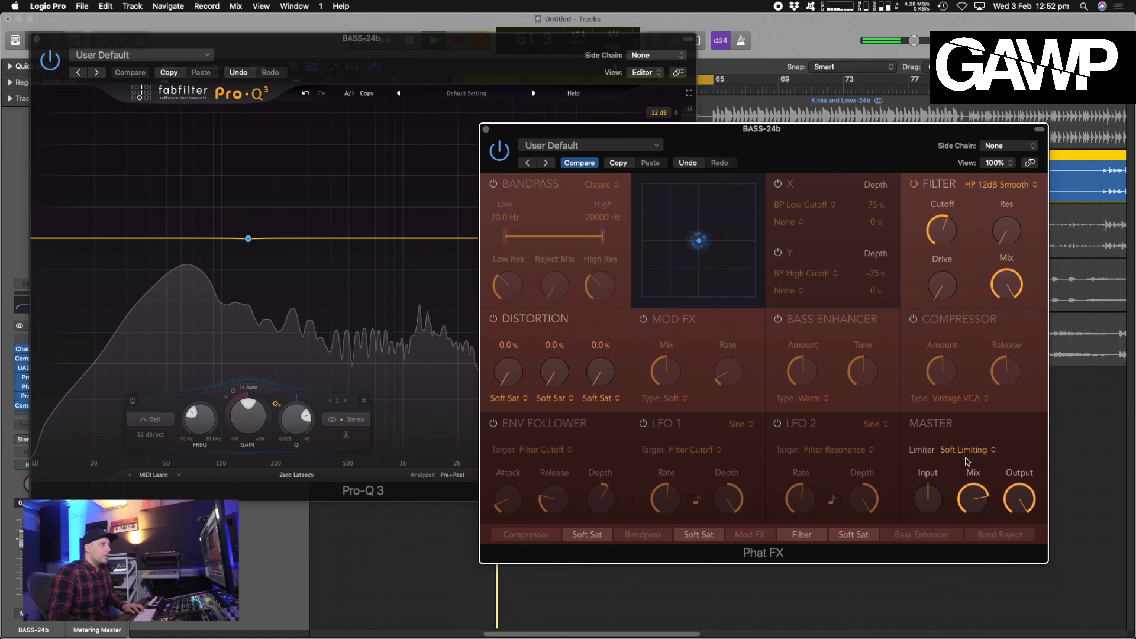
left_click_drag(1006, 284, 1006, 333)
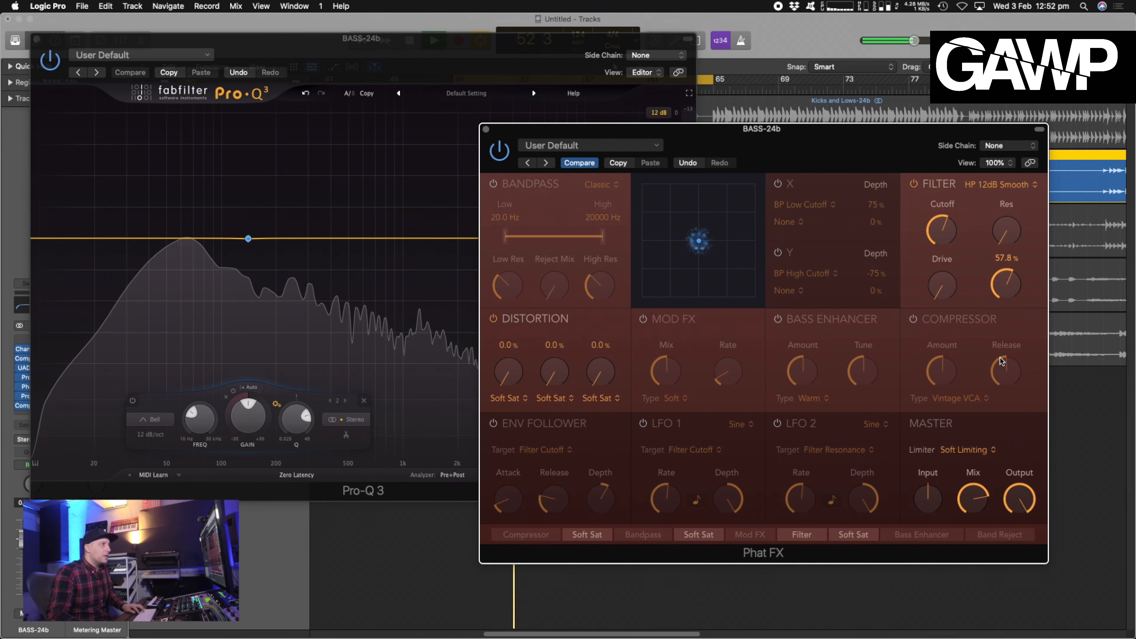
left_click_drag(515, 349, 514, 335)
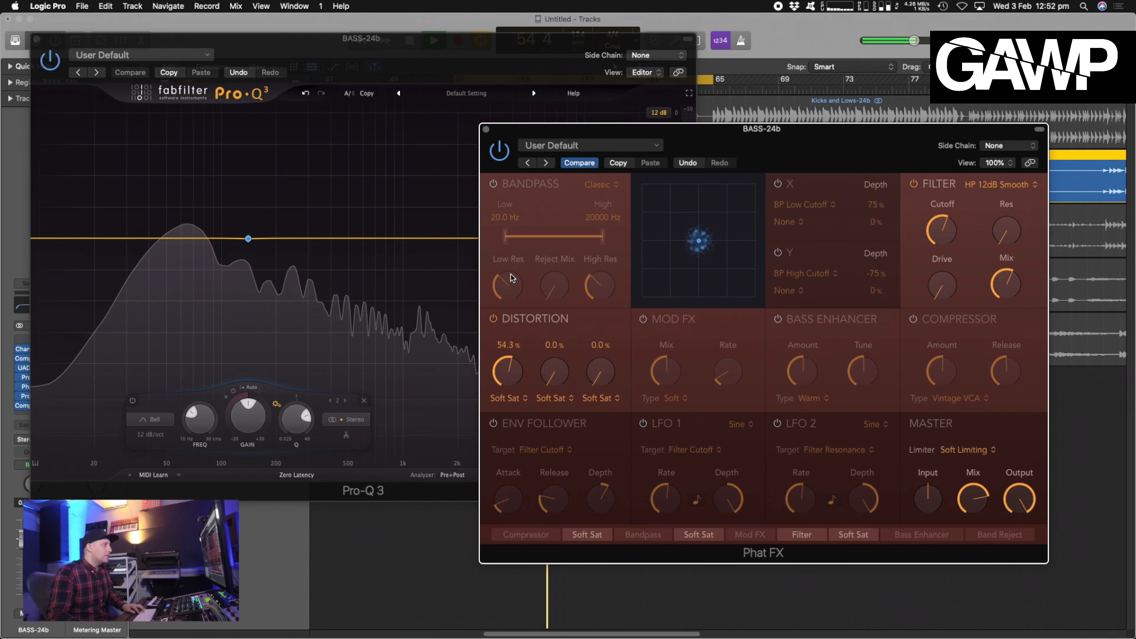
left_click_drag(512, 277, 513, 254)
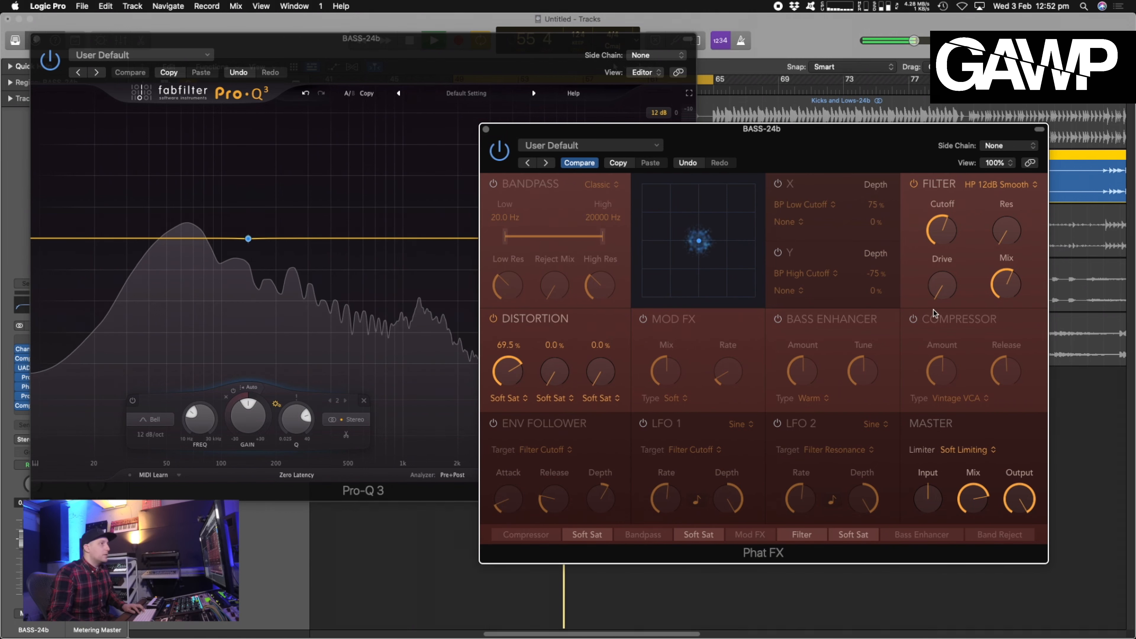
- Raise the Filter cutoff to 2501 Hz and slightly lower the master Mix, comparing the sound with Phat FX bypassed
left_click_drag(942, 226, 945, 211)
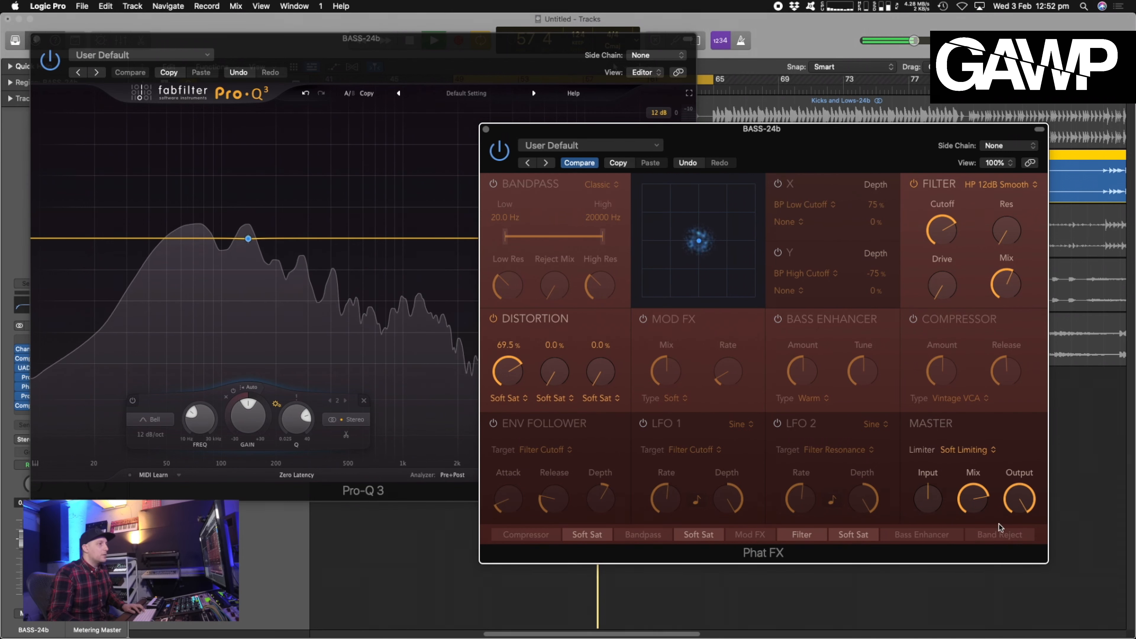
left_click_drag(975, 524, 974, 520)
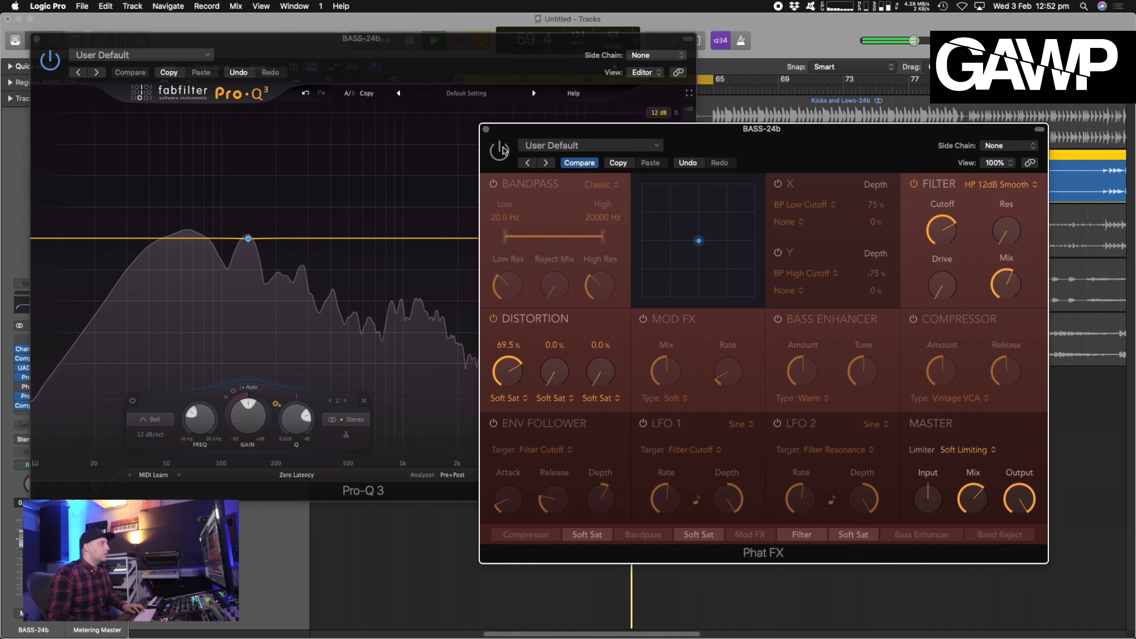
left_click_drag(503, 151, 532, 102)
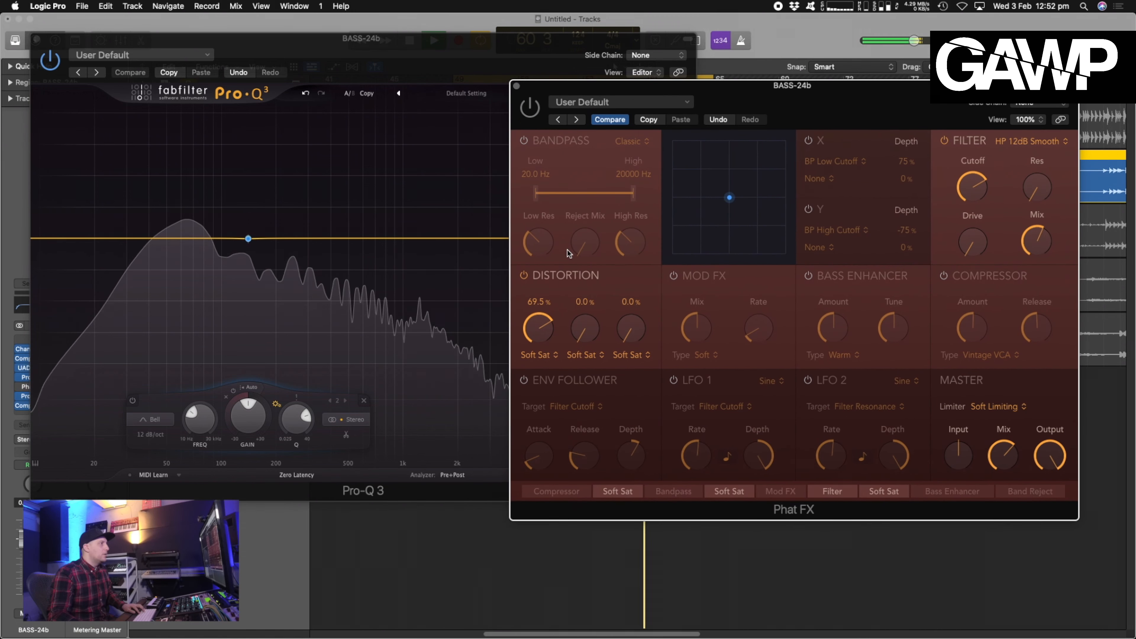
left_click(531, 103)
- Set the first Soft Sat amount to 88.7% and lower the Filter cutoff while the loop plays
left_click_drag(540, 330, 536, 297)
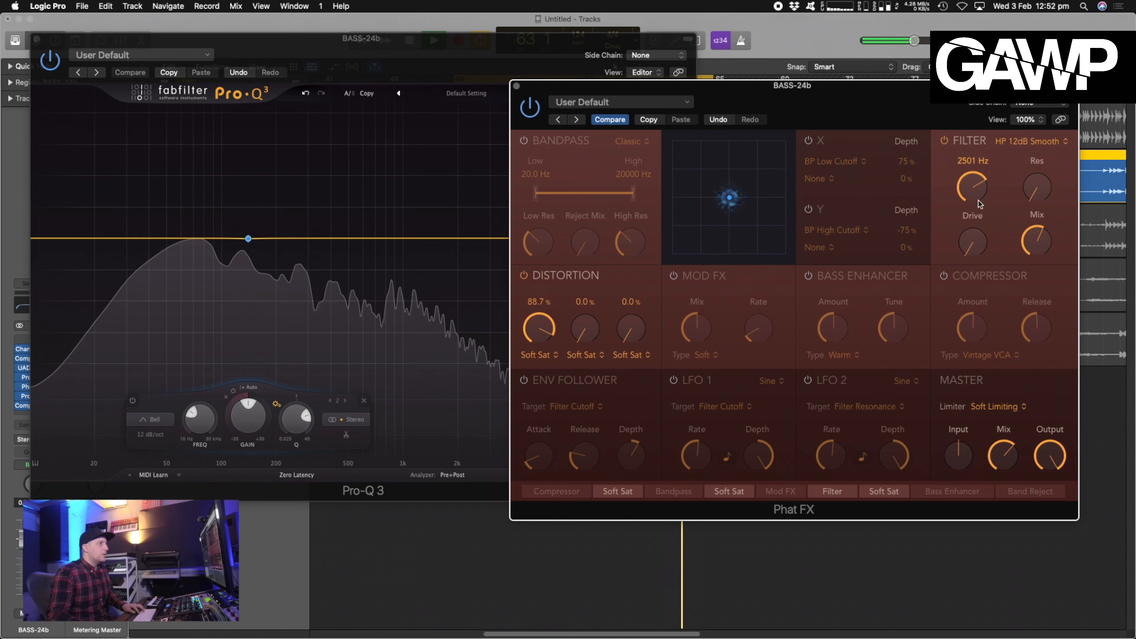
left_click_drag(979, 203, 958, 255)
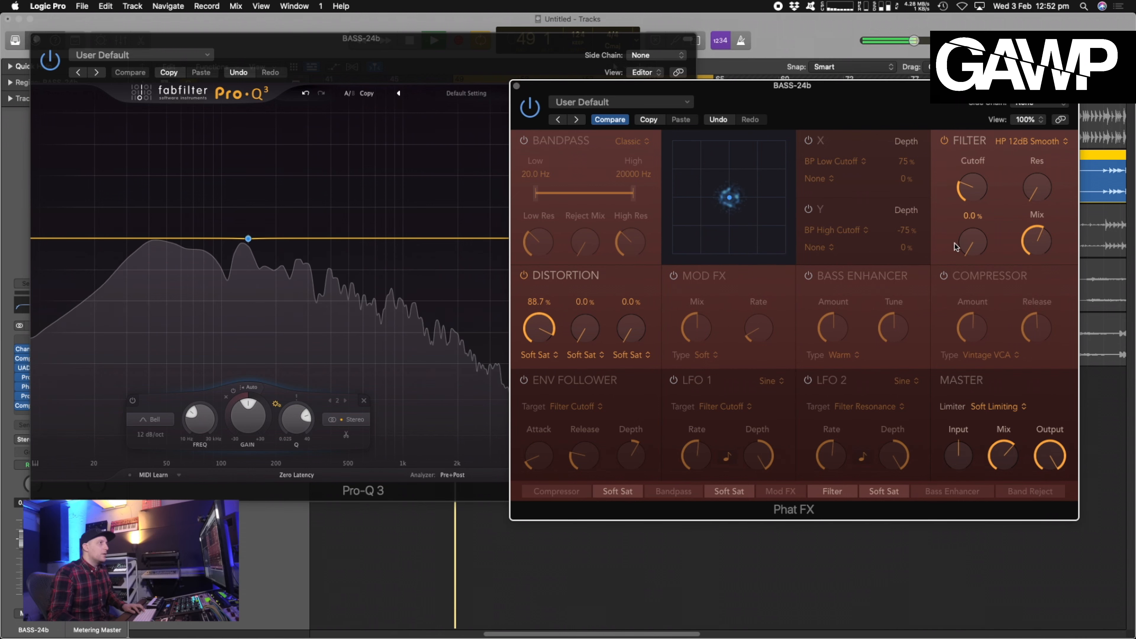
- Move the Phat FX window so it overlaps the Pro-Q 3 window and stop playback
left_click_drag(913, 105, 779, 174)
key("space")
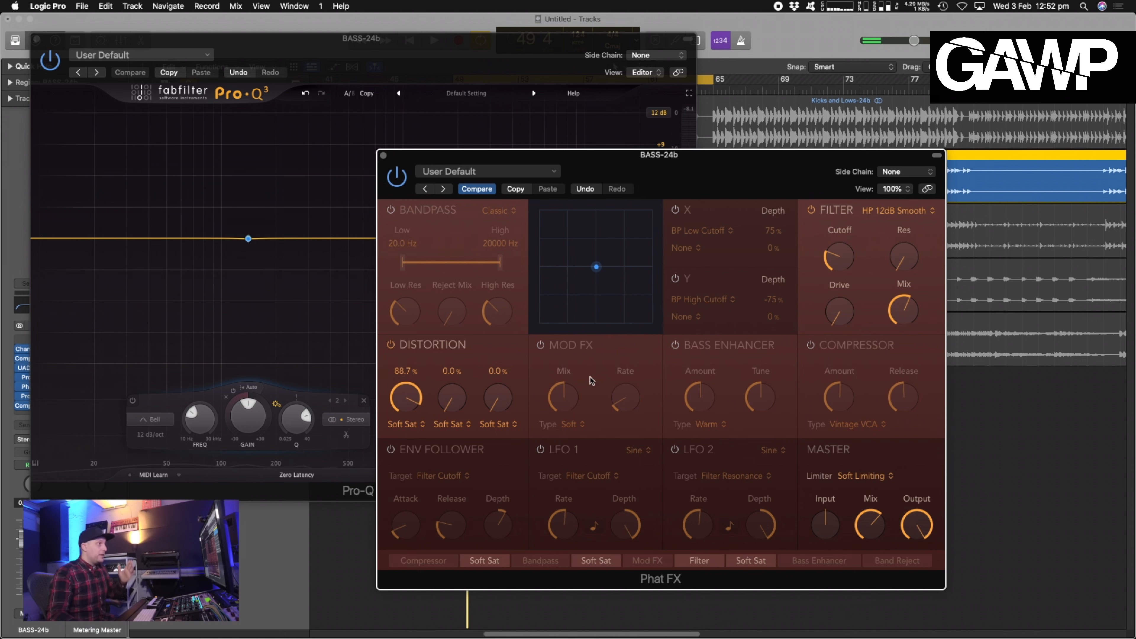
left_click_drag(594, 172, 593, 175)
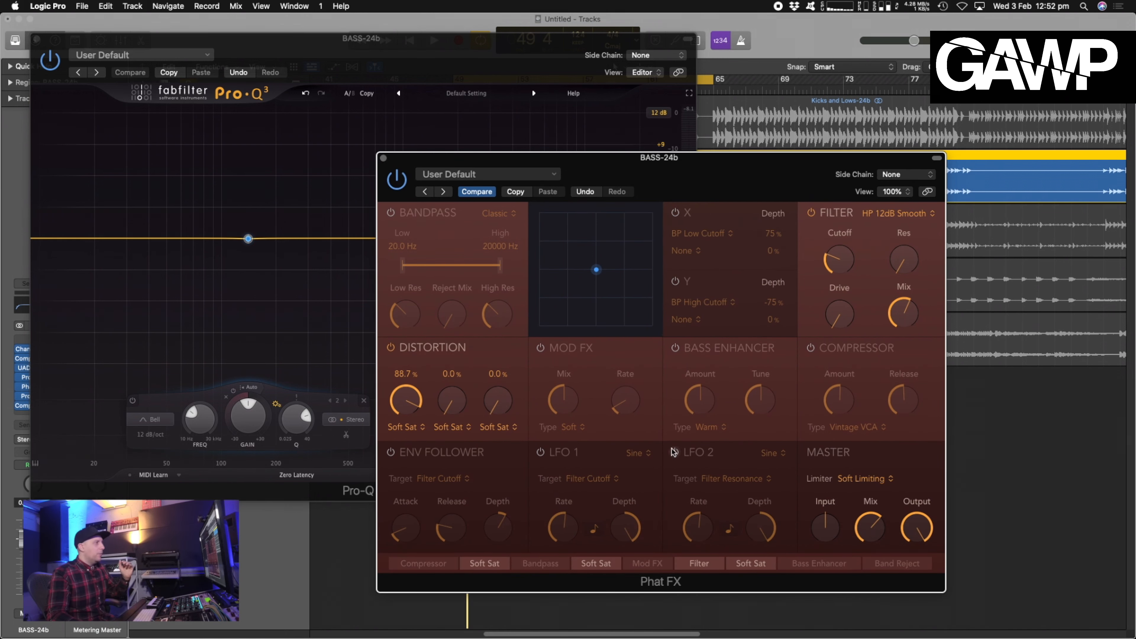
- Change the first distortion type to Tube and raise the second and third Soft Sat amounts to 95.2% and 86.4%
left_click(413, 429)
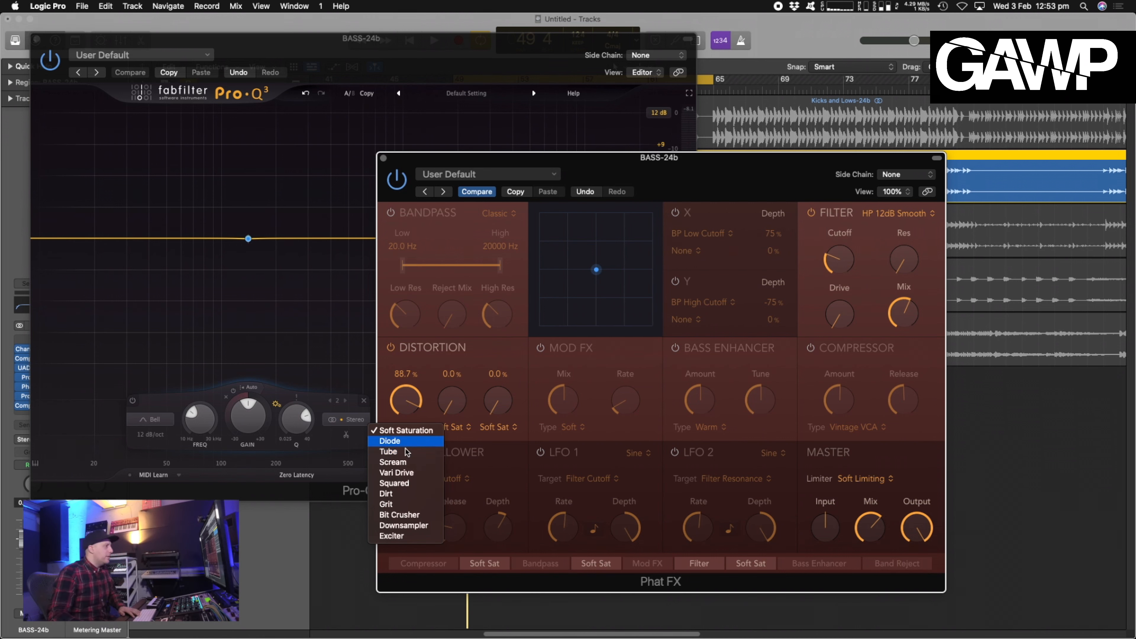
left_click(401, 452)
left_click_drag(449, 396, 446, 368)
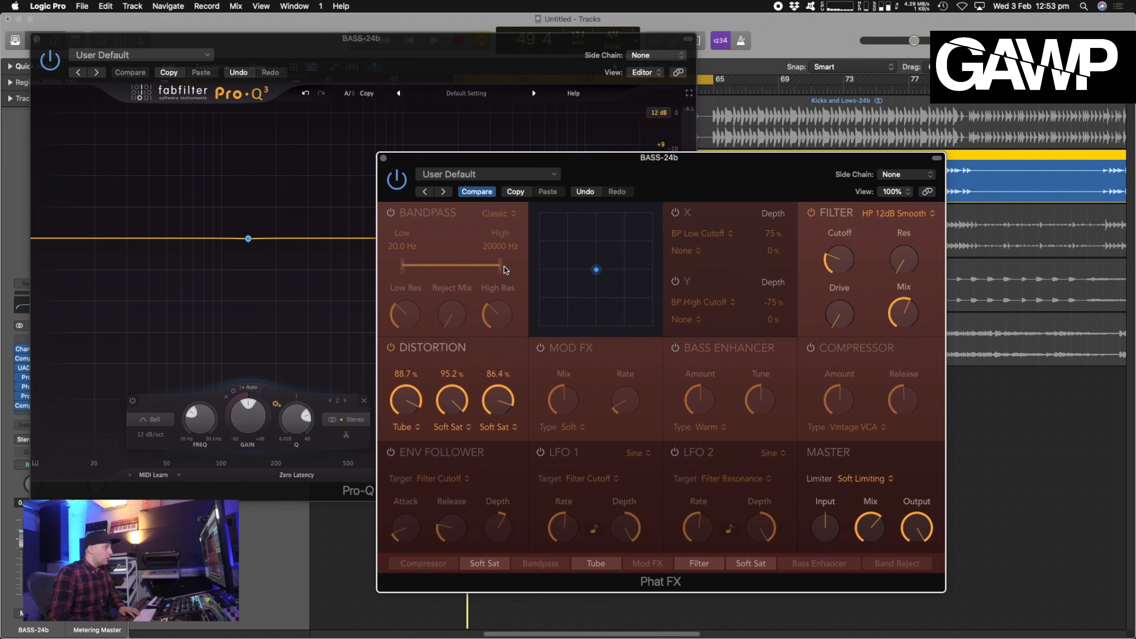
- Play the loop with the master Output lowered, and reduce the distortion amounts to 33.5% Tube, 51.8% and 41.2% Soft Sat
key("space")
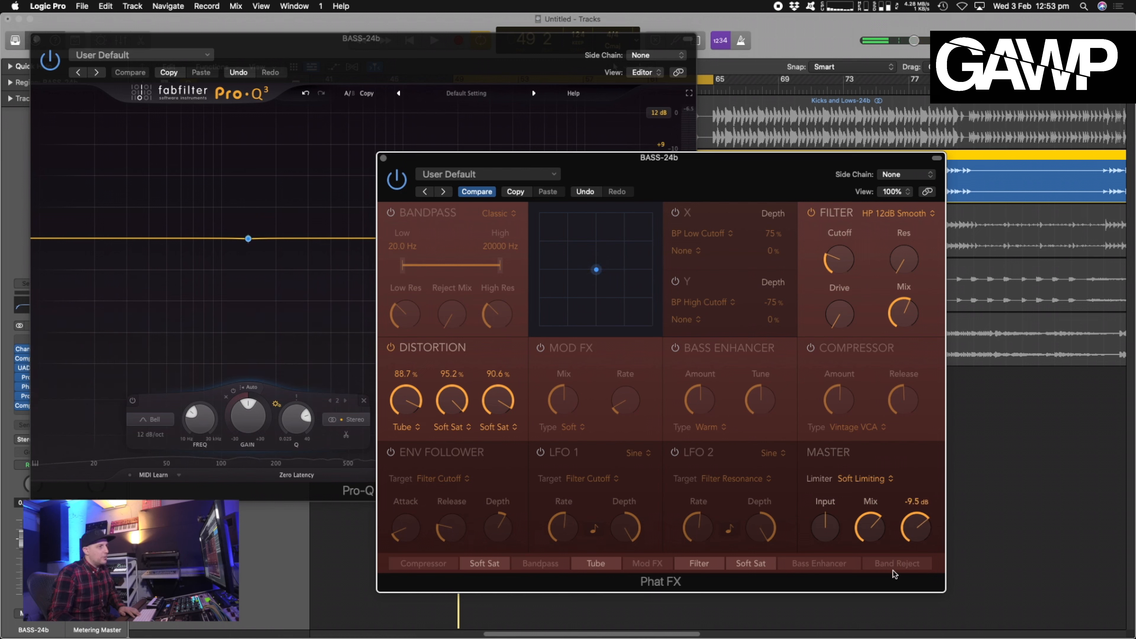
key("space")
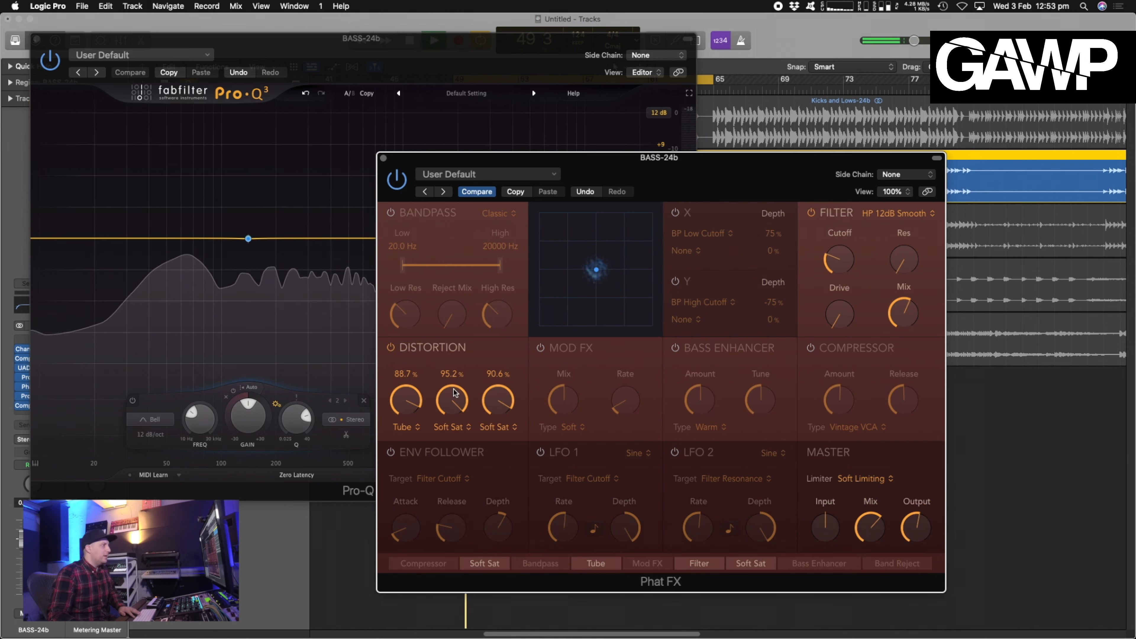
left_click_drag(455, 393, 451, 461)
left_click_drag(405, 395, 401, 480)
left_click_drag(497, 402, 487, 479)
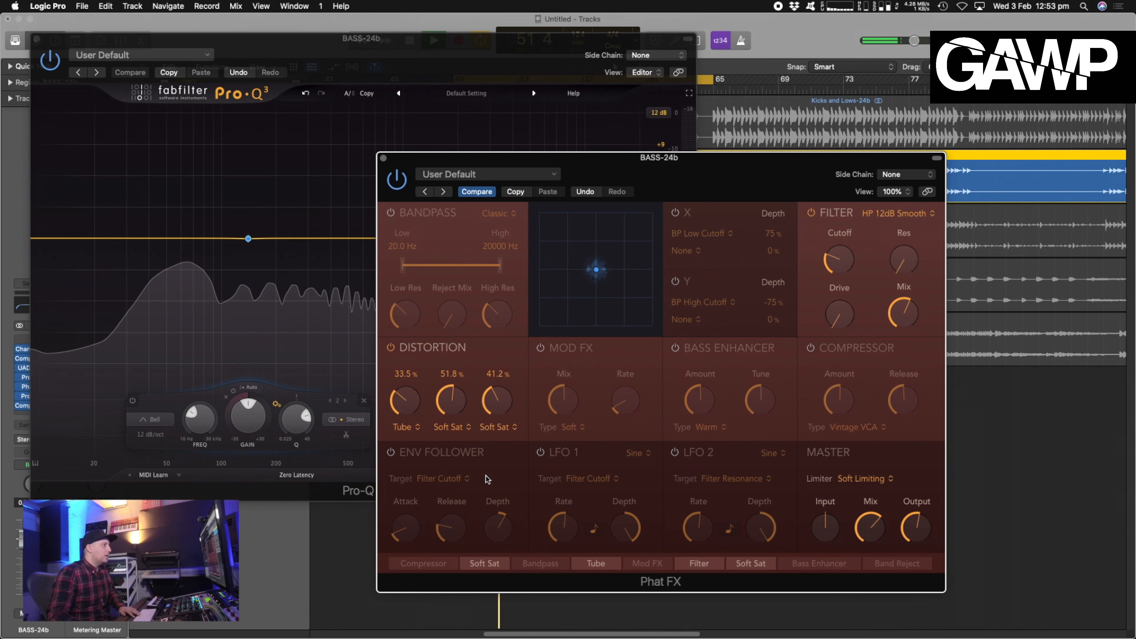
left_click_drag(708, 161, 754, 161)
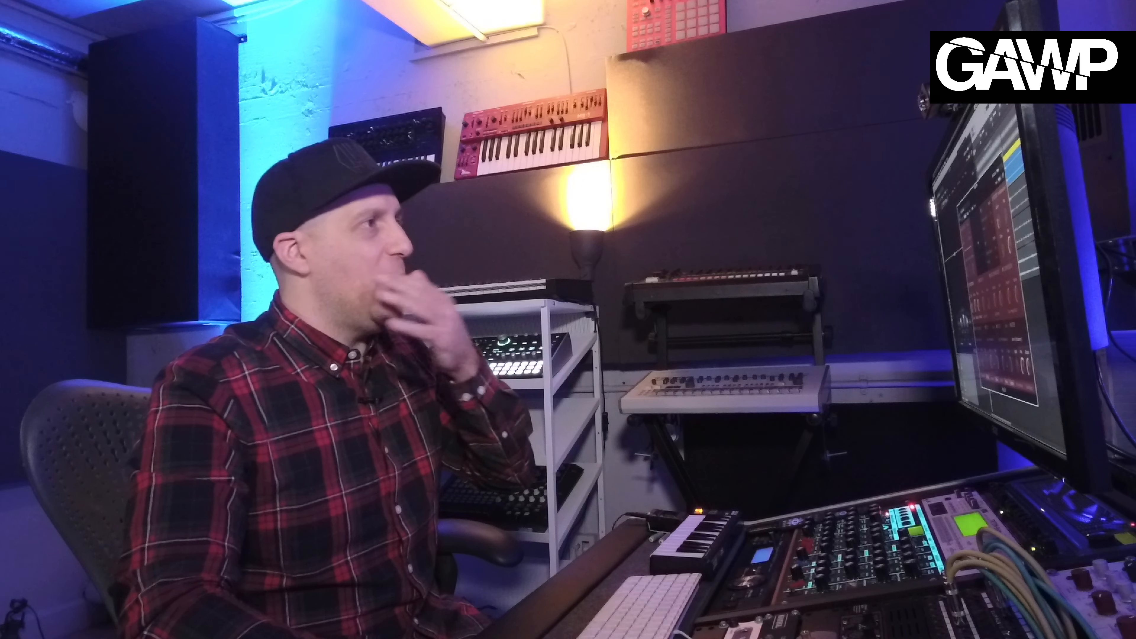